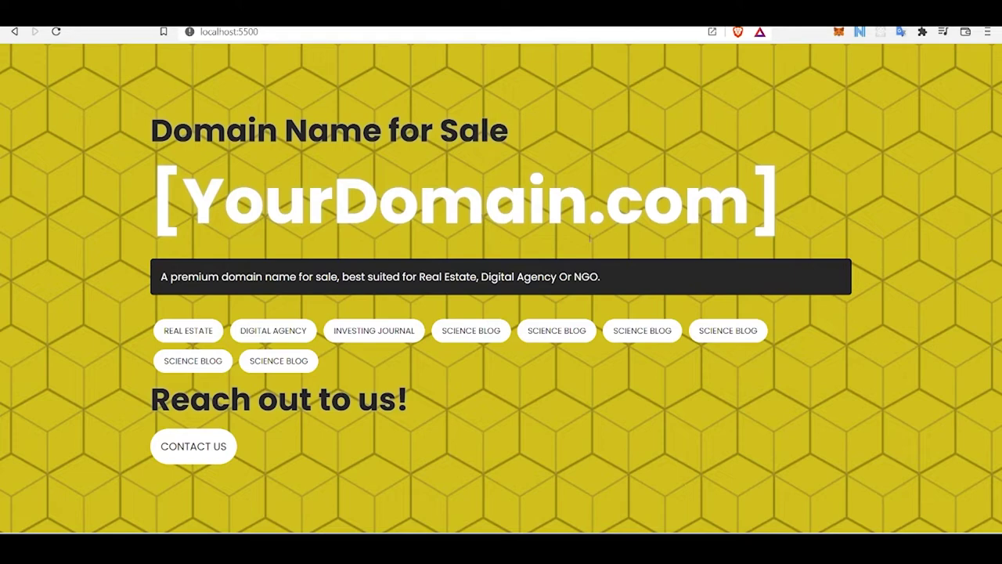
# Preview the landing page at phone width, then inspect the YourDomain.com heading text.
pyautogui.hotkey('ctrl', 'shift', 'i')
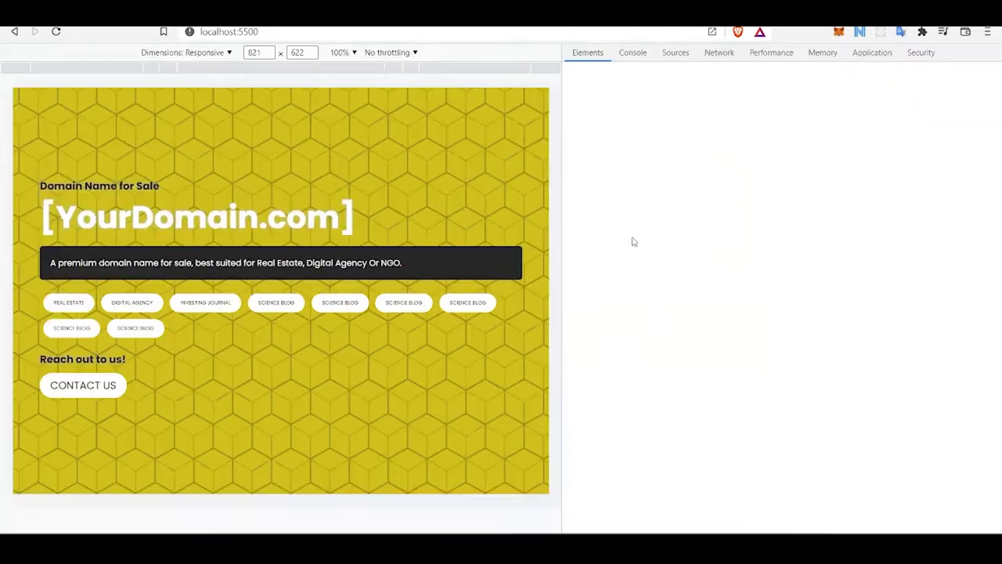
pyautogui.moveTo(540, 261); pyautogui.dragTo(317, 100)
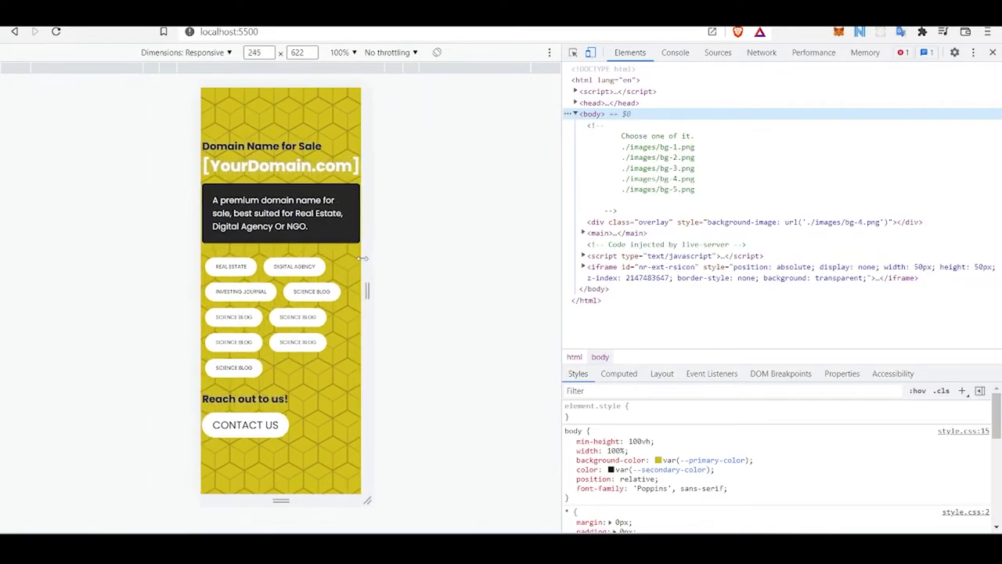
pyautogui.click(320, 69)
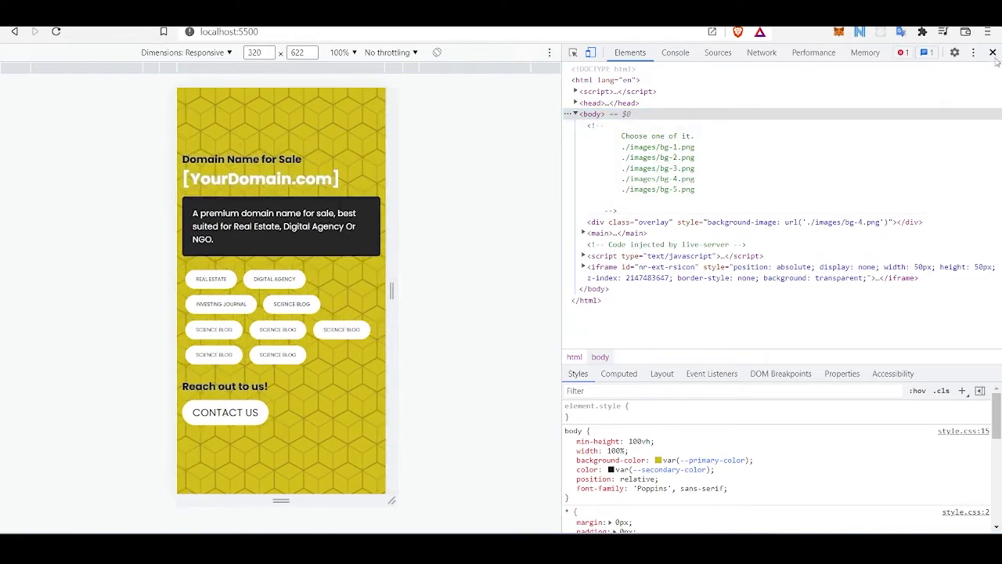
pyautogui.hotkey('ctrl', 'shift', 'i')
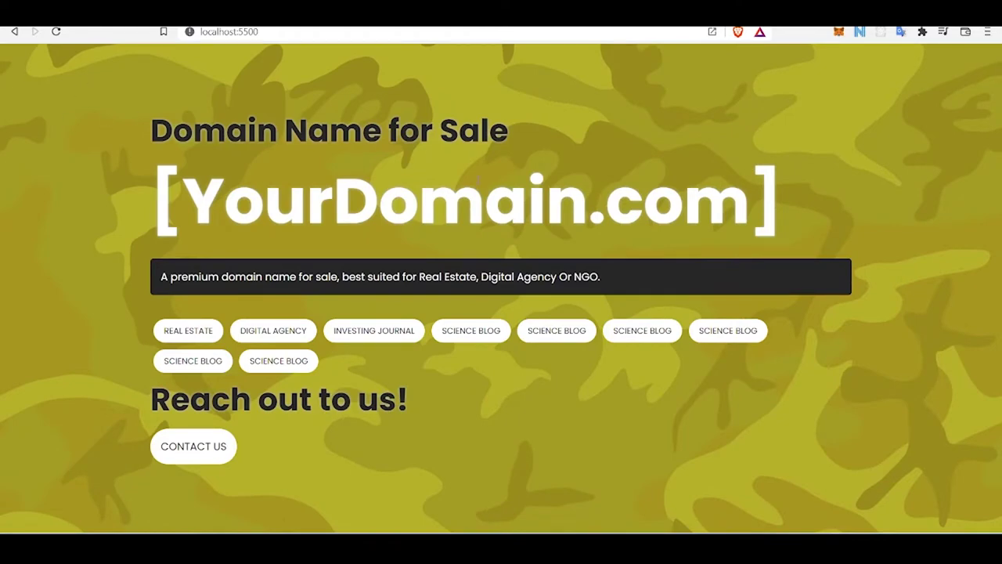
pyautogui.tripleClick(160, 186)
pyautogui.click(705, 126)
pyautogui.moveTo(834, 222); pyautogui.dragTo(188, 203)
pyautogui.click(812, 205)
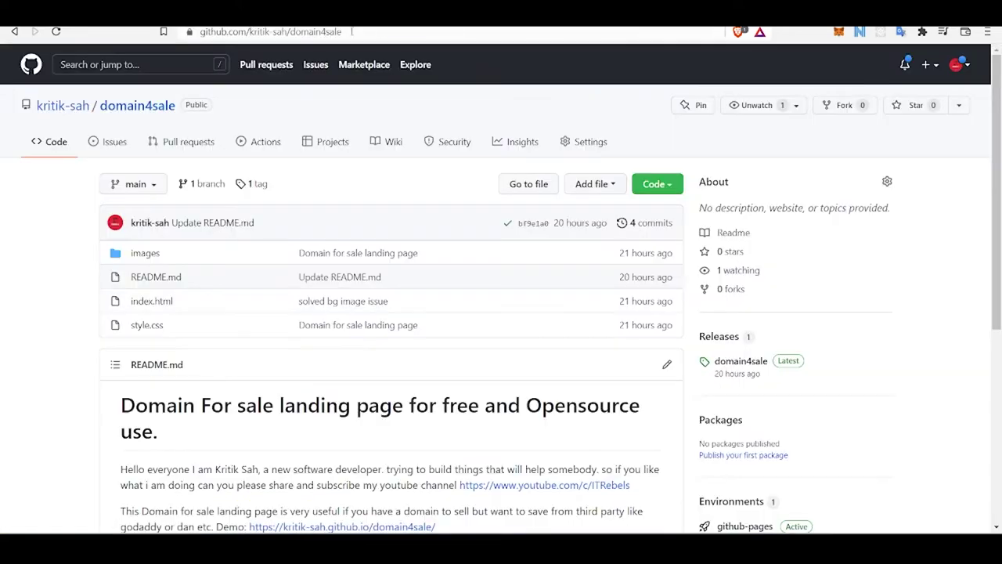
# Select the repository's web address and scroll through the GitHub repository page.
pyautogui.moveTo(342, 31); pyautogui.dragTo(198, 31)
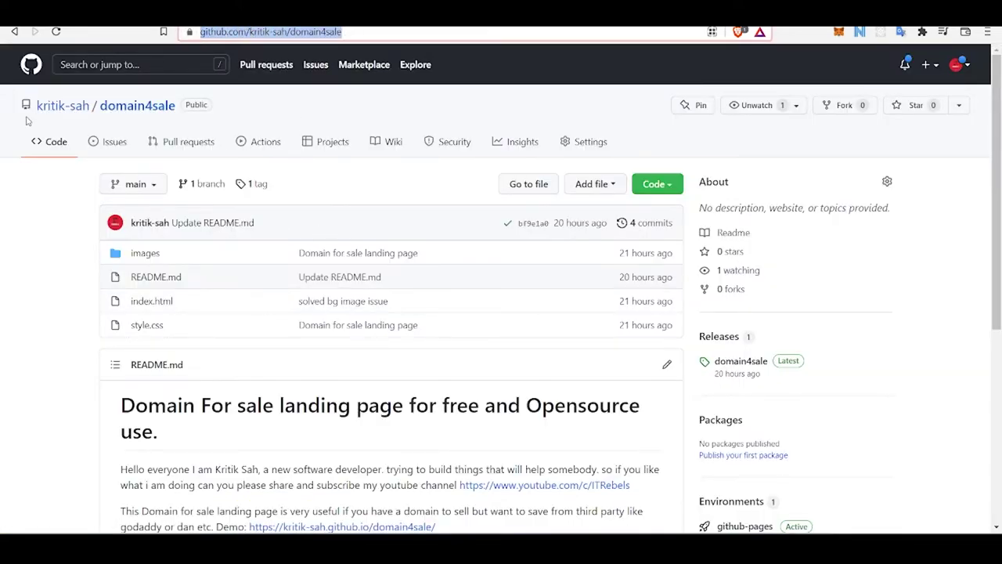
pyautogui.scroll(-2, 453, 311)
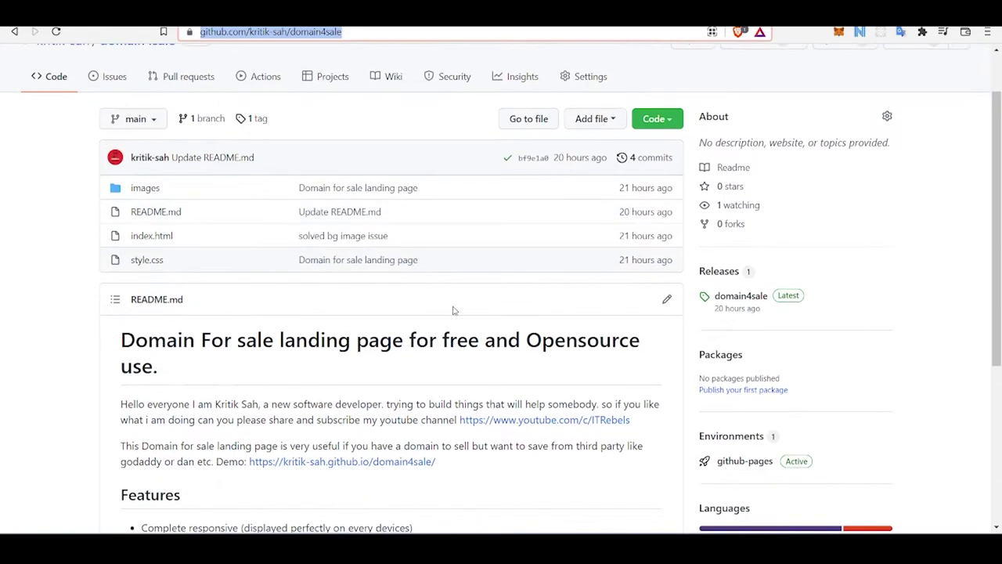
pyautogui.scroll(-1, 469, 317)
pyautogui.scroll(-5, 523, 329)
pyautogui.scroll(4, 525, 321)
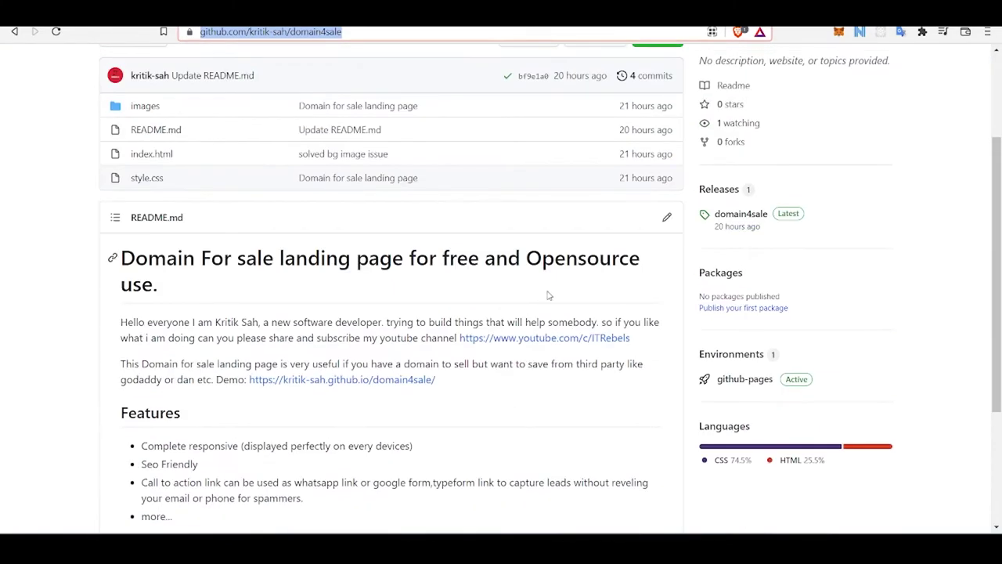
pyautogui.scroll(3, 633, 250)
pyautogui.scroll(1, 582, 302)
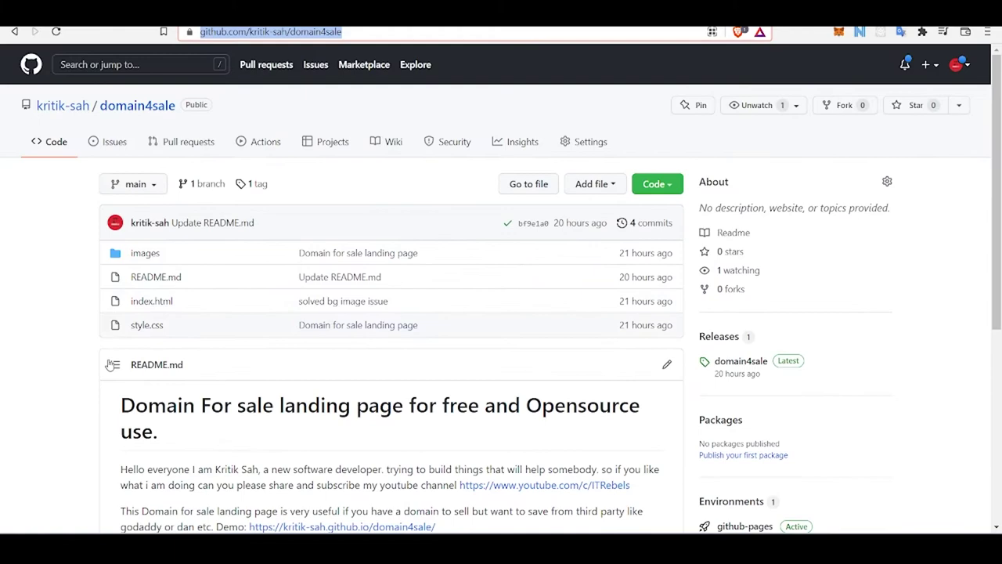
# Download the repository as domain4sale-main.zip into the Downloads folder.
pyautogui.click(662, 191)
pyautogui.click(509, 352)
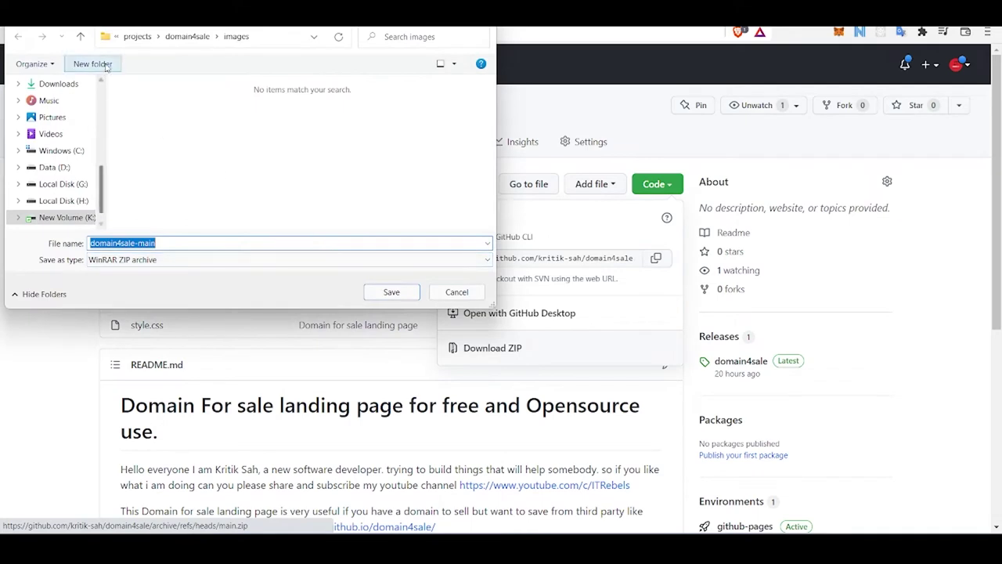
pyautogui.click(59, 83)
pyautogui.click(391, 291)
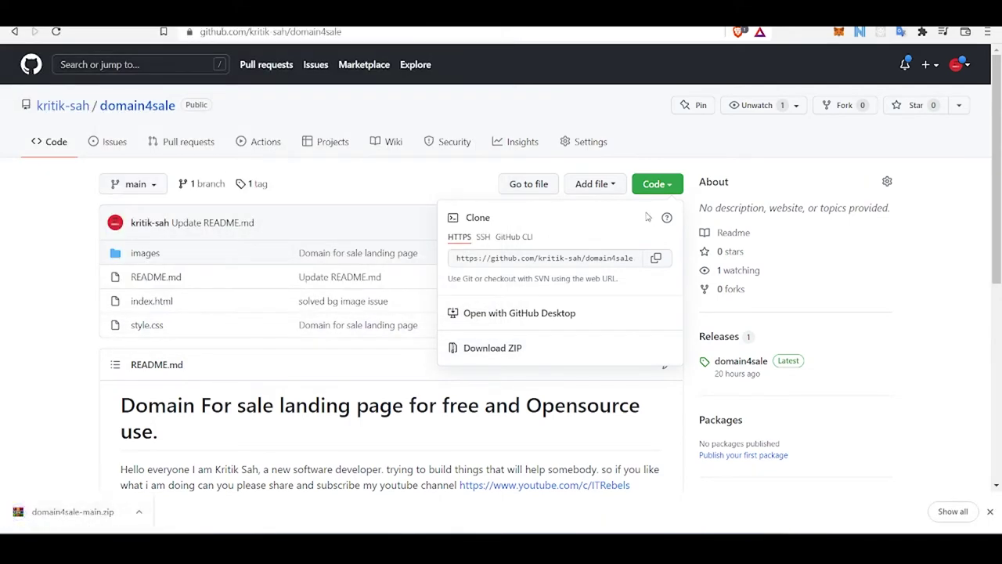
pyautogui.click(138, 512)
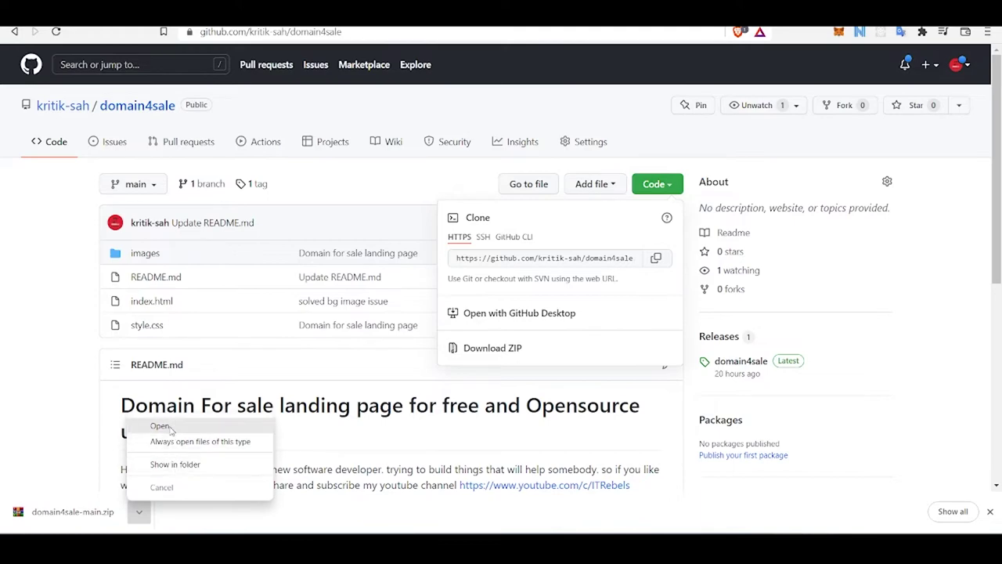
# Extract domain4sale-main.zip with WinRAR into Downloads\domain4sale-main, then close WinRAR.
pyautogui.click(159, 426)
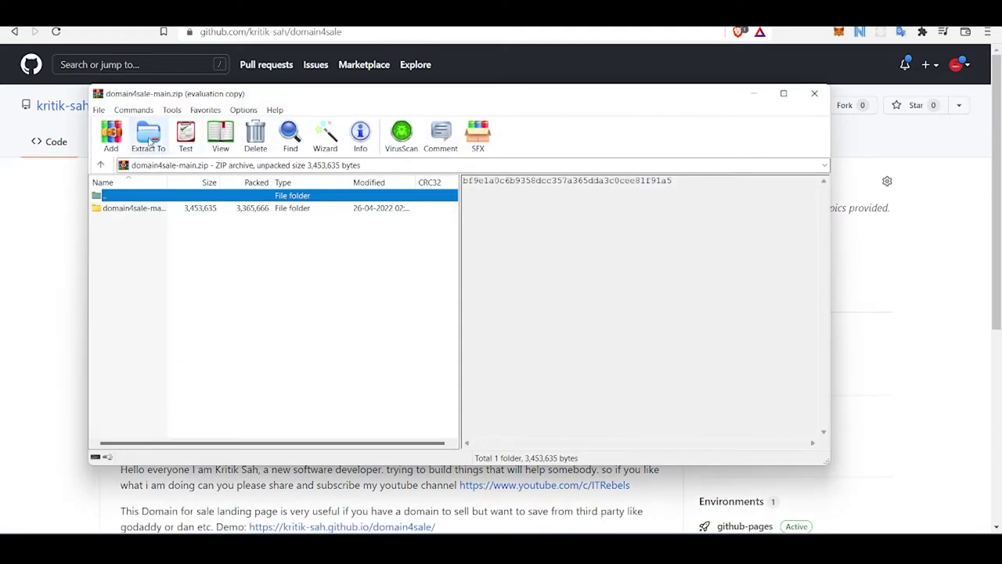
pyautogui.click(148, 137)
pyautogui.click(540, 286)
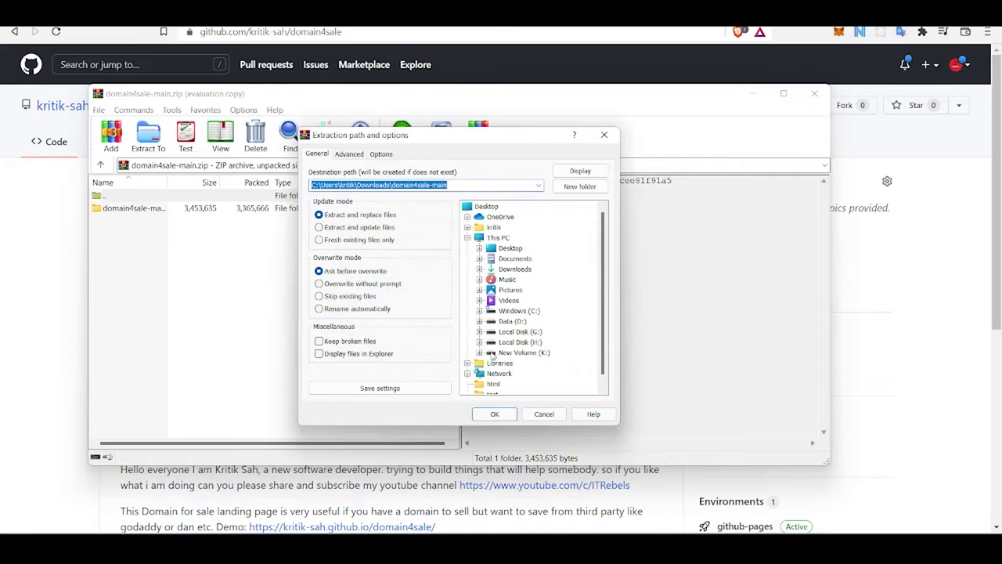
pyautogui.click(495, 415)
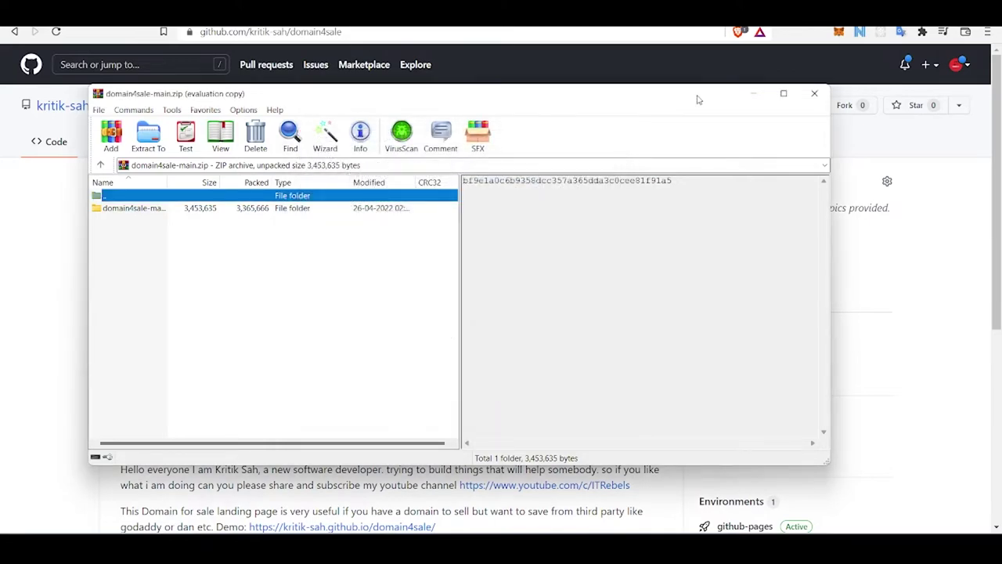
pyautogui.click(813, 94)
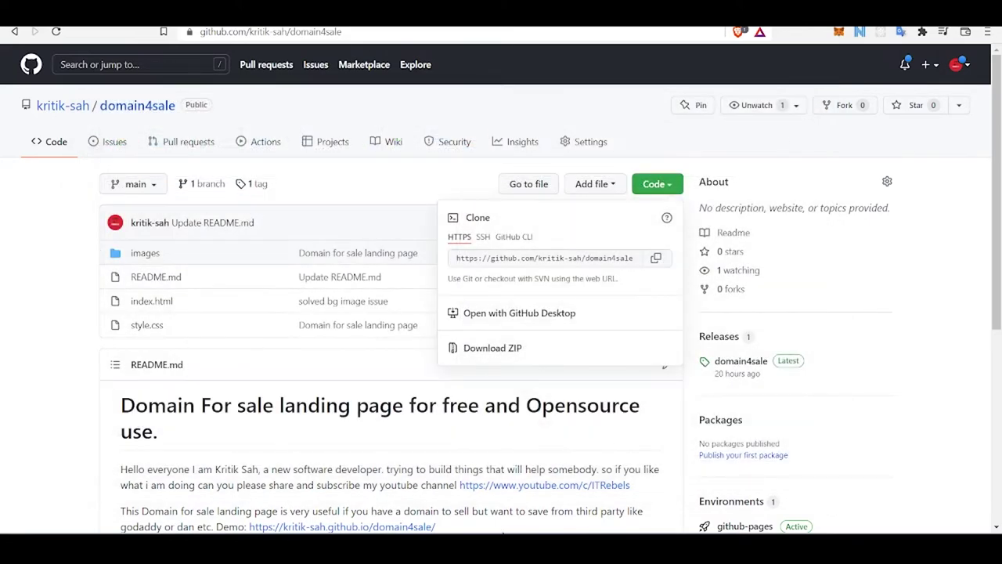
# Open index.html from Downloads > domain4sale-main > domain4sale-main in the browser.
pyautogui.hotkey('alt', 'Tab')
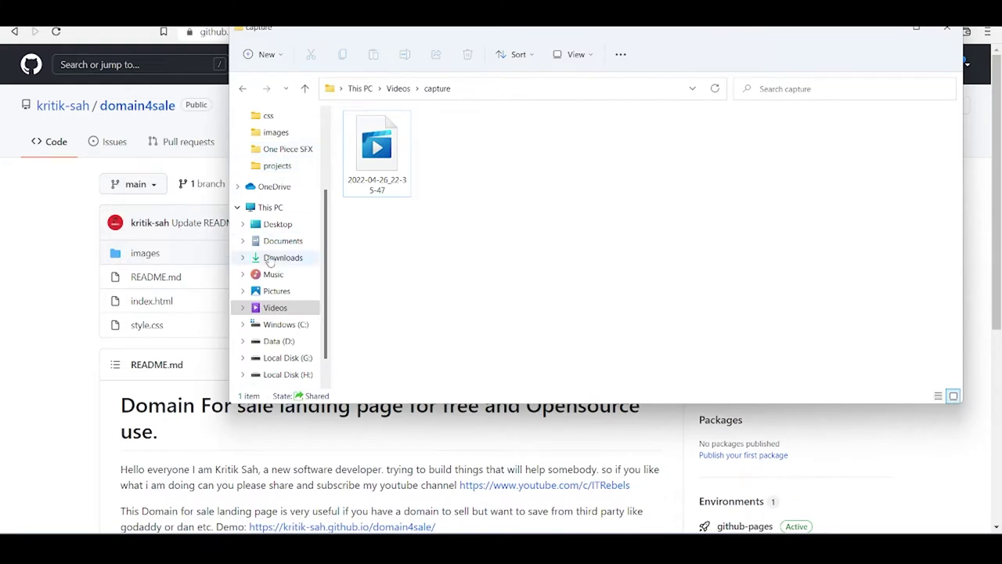
pyautogui.click(270, 259)
pyautogui.doubleClick(427, 156)
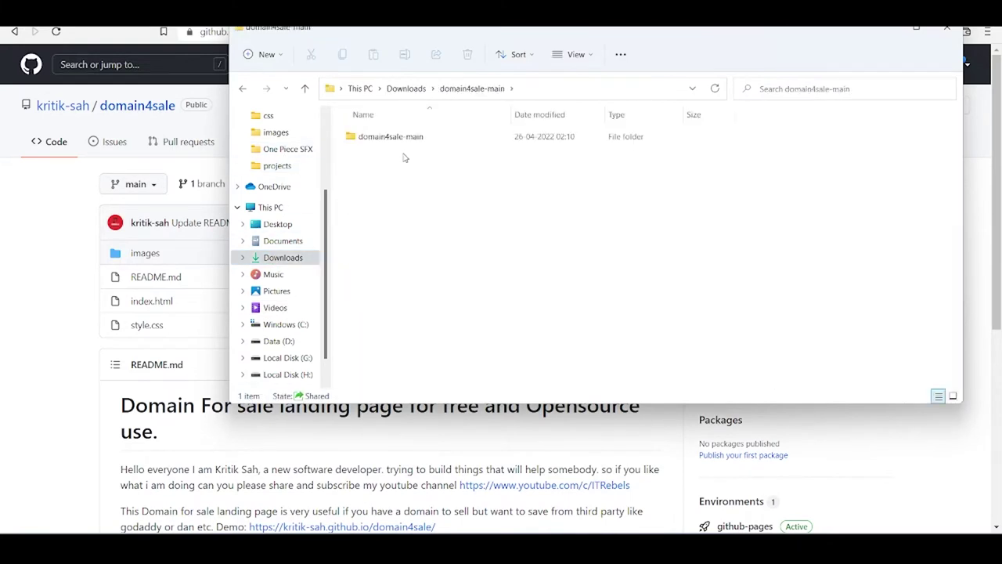
pyautogui.doubleClick(401, 141)
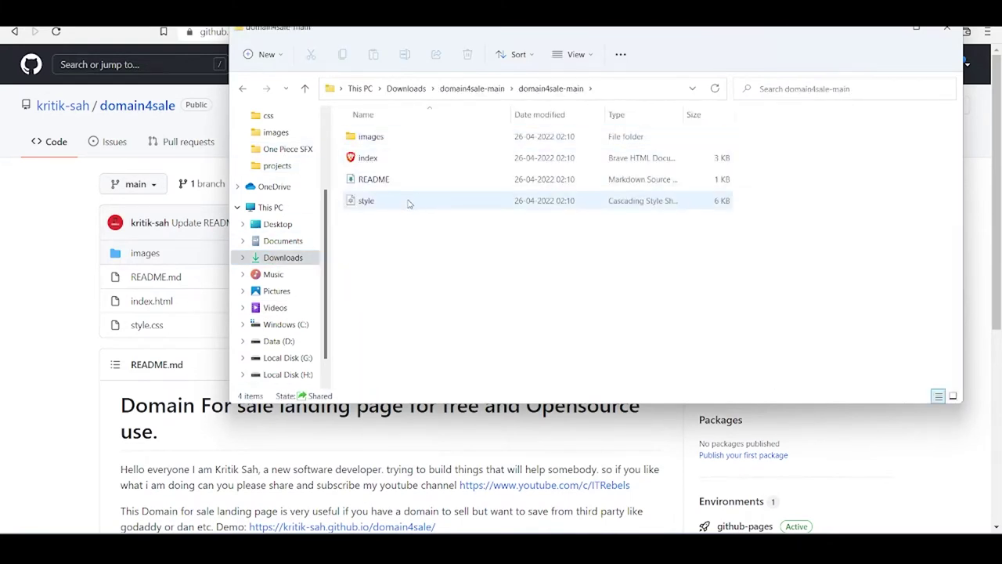
pyautogui.doubleClick(377, 158)
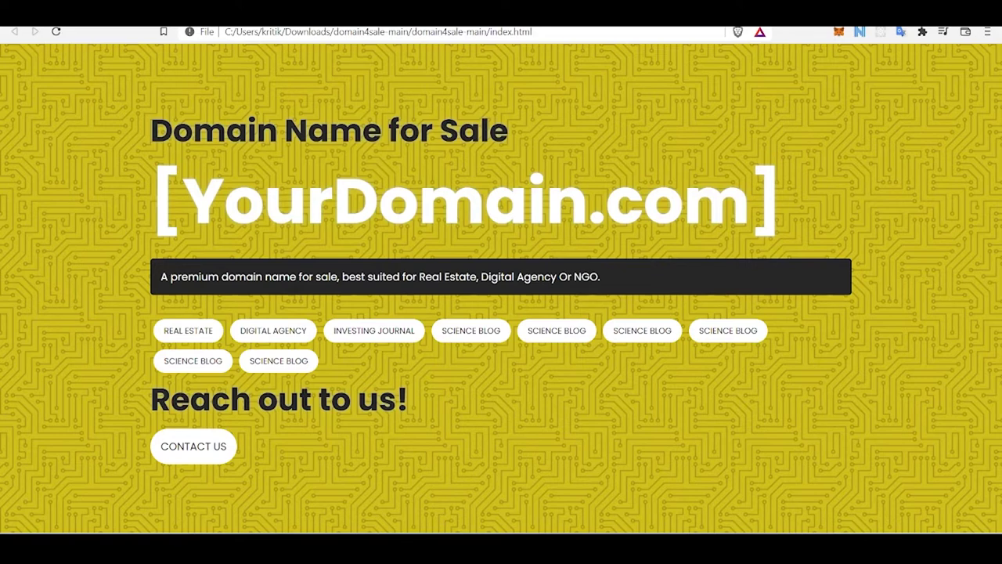
# Open index.html with Notepad using the Open with menu.
pyautogui.hotkey('alt', 'Tab')
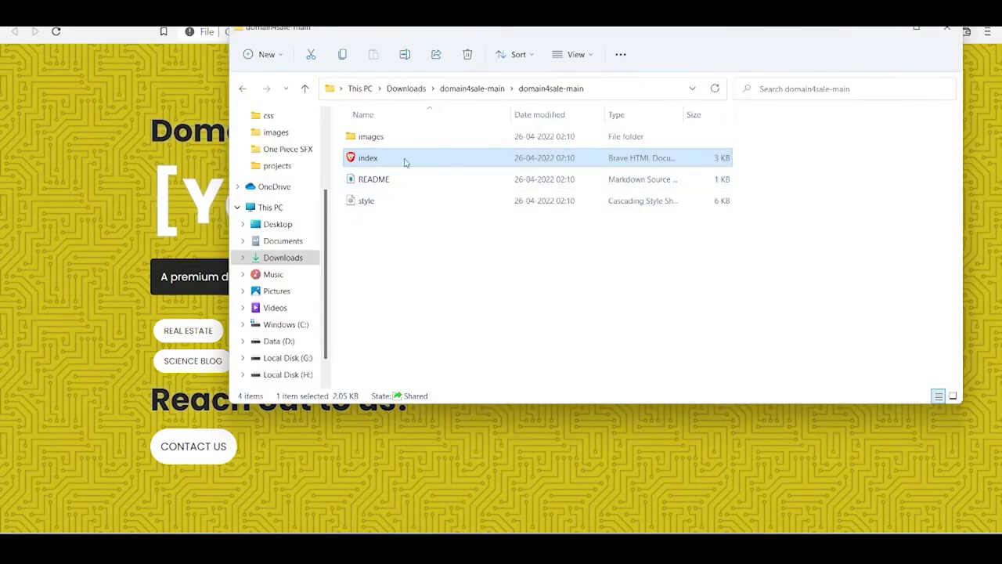
pyautogui.moveTo(368, 158)
pyautogui.rightClick(383, 159)
pyautogui.moveTo(428, 224)
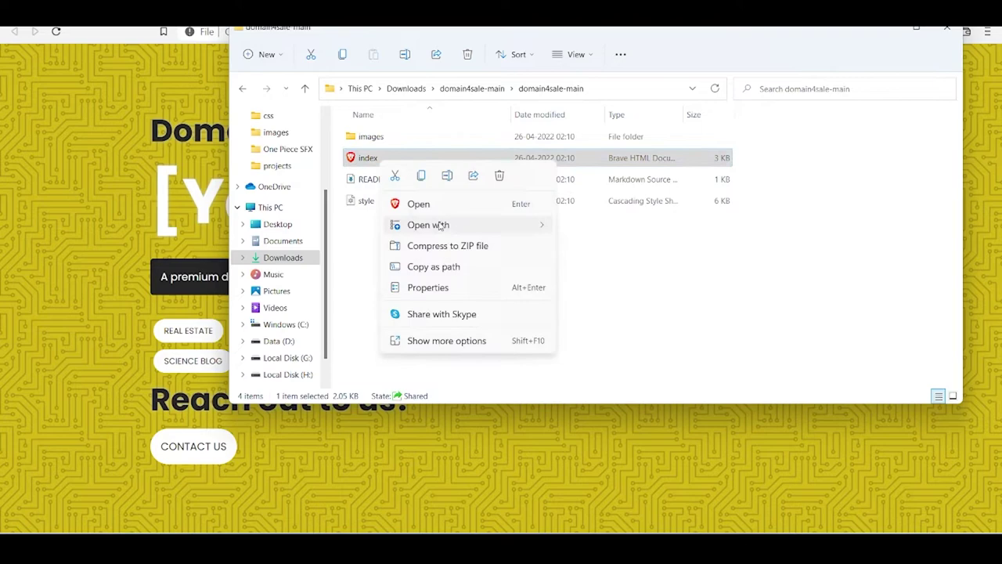
pyautogui.click(619, 329)
pyautogui.click(464, 339)
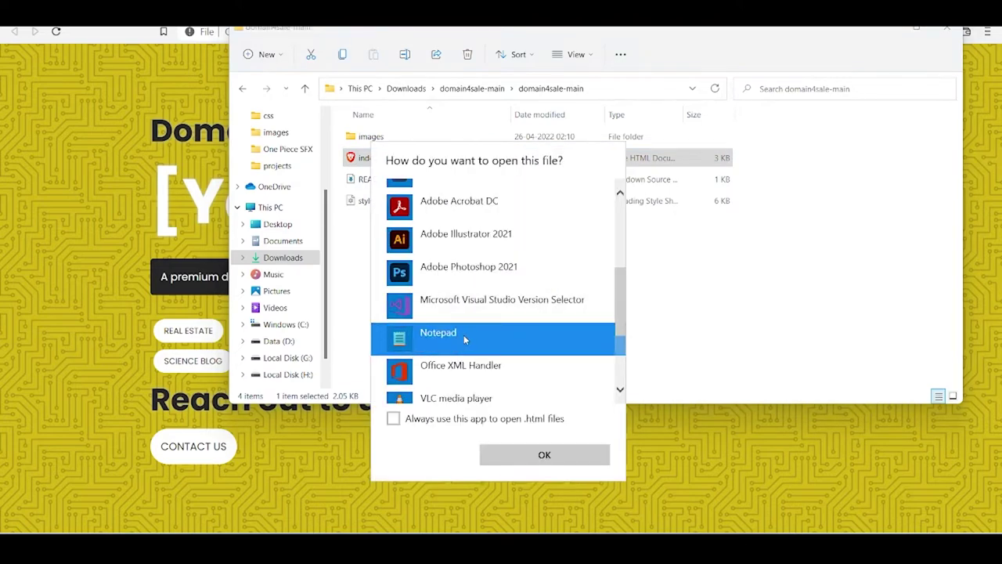
pyautogui.click(559, 458)
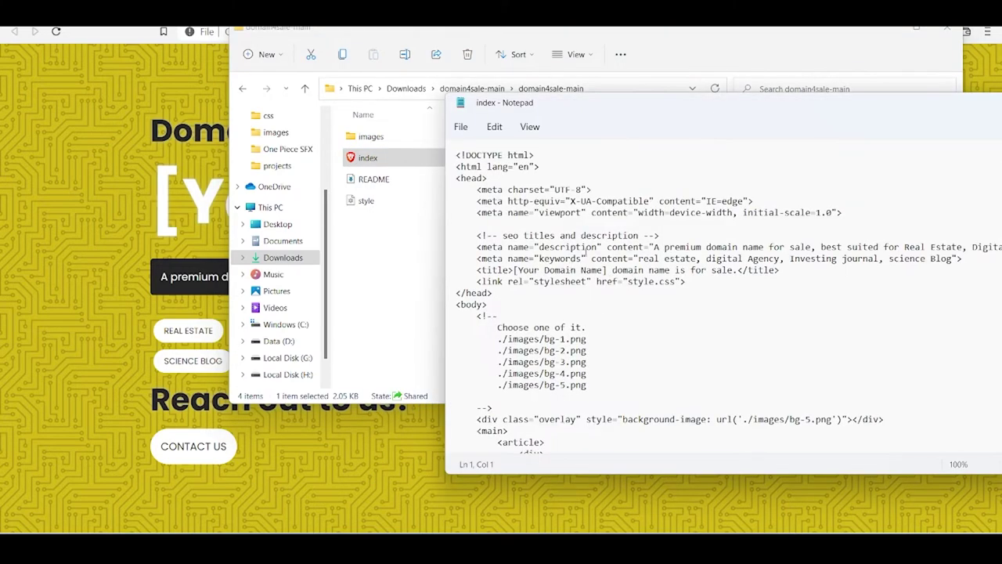
# Snap the Notepad window to the right half of the screen.
pyautogui.moveTo(799, 111); pyautogui.dragTo(514, 145)
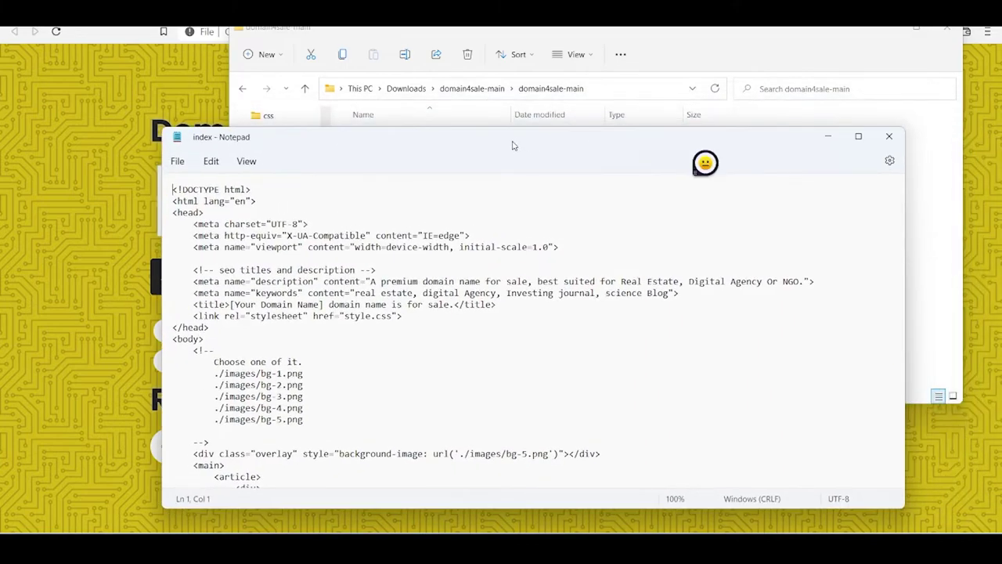
pyautogui.click(858, 136)
pyautogui.moveTo(783, 31); pyautogui.dragTo(1001, 168)
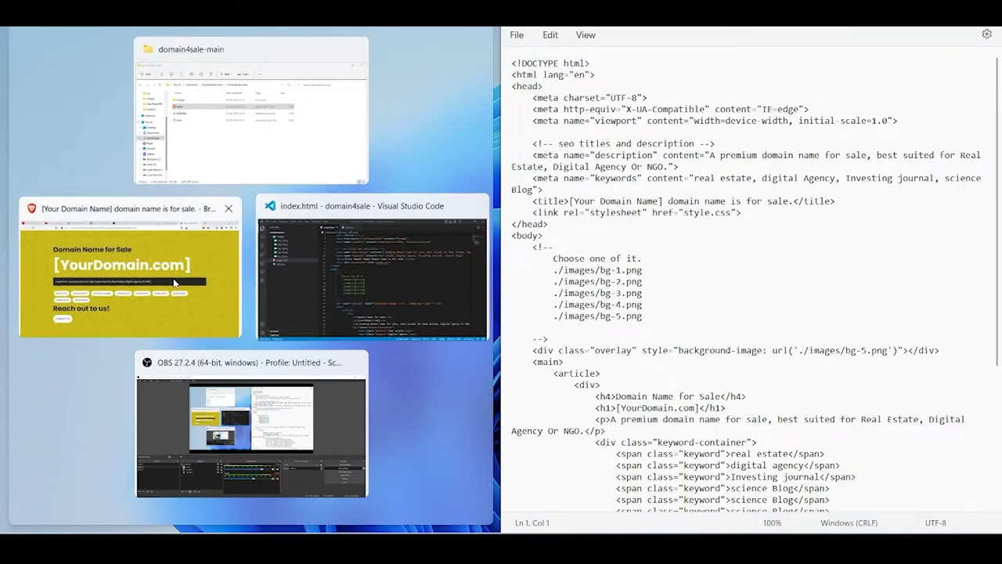
# Change the h1 from YourDomain.com to ServicesStrategy.com and reload the browser.
pyautogui.click(180, 283)
pyautogui.click(611, 384)
pyautogui.scroll(-3, 611, 384)
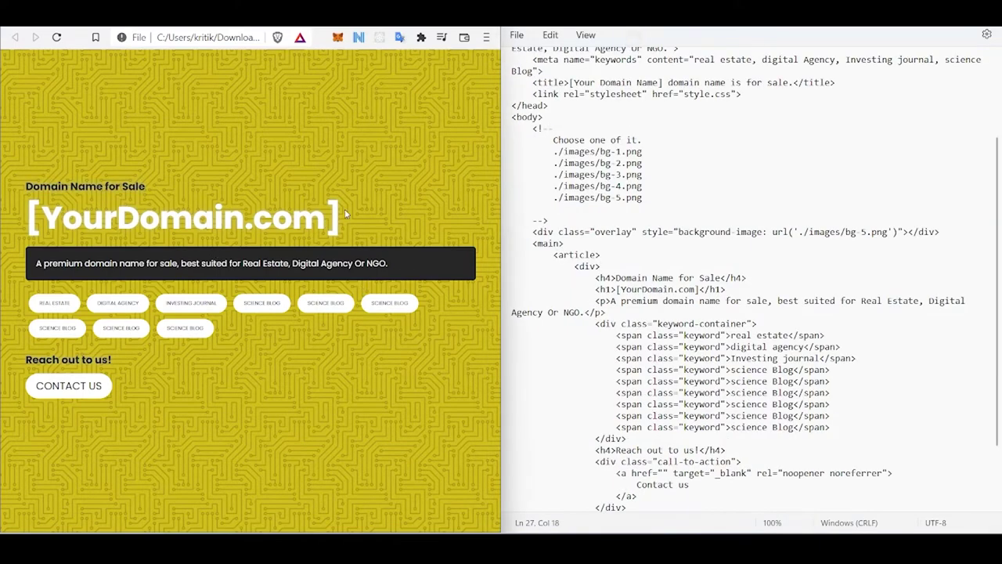
pyautogui.moveTo(345, 213); pyautogui.dragTo(24, 205)
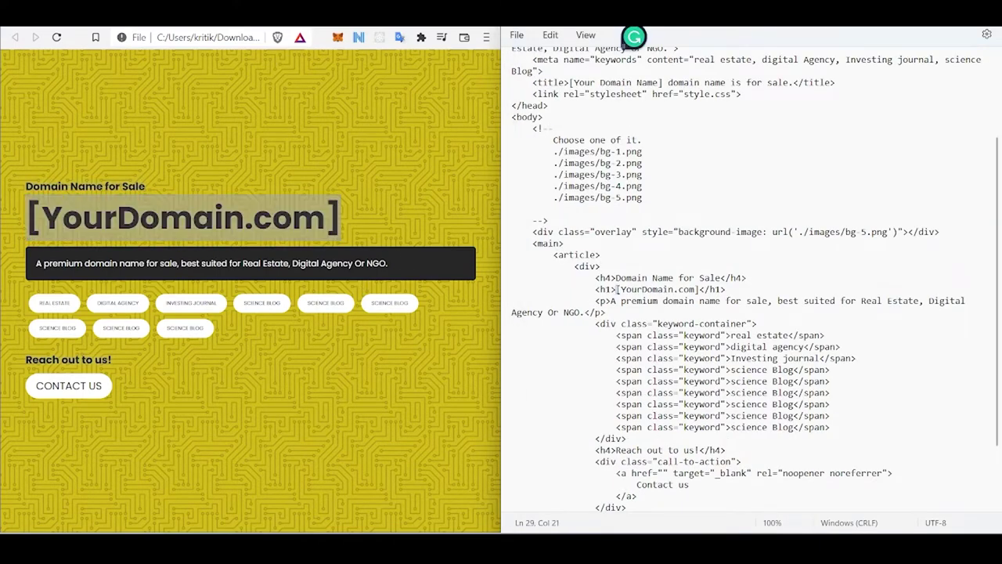
pyautogui.moveTo(617, 289); pyautogui.dragTo(700, 289)
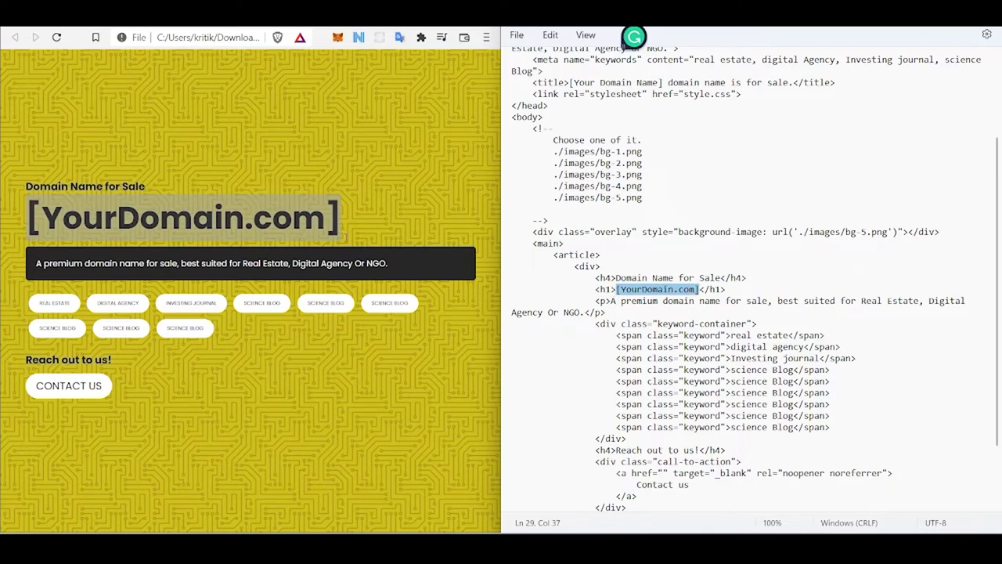
pyautogui.click(680, 324)
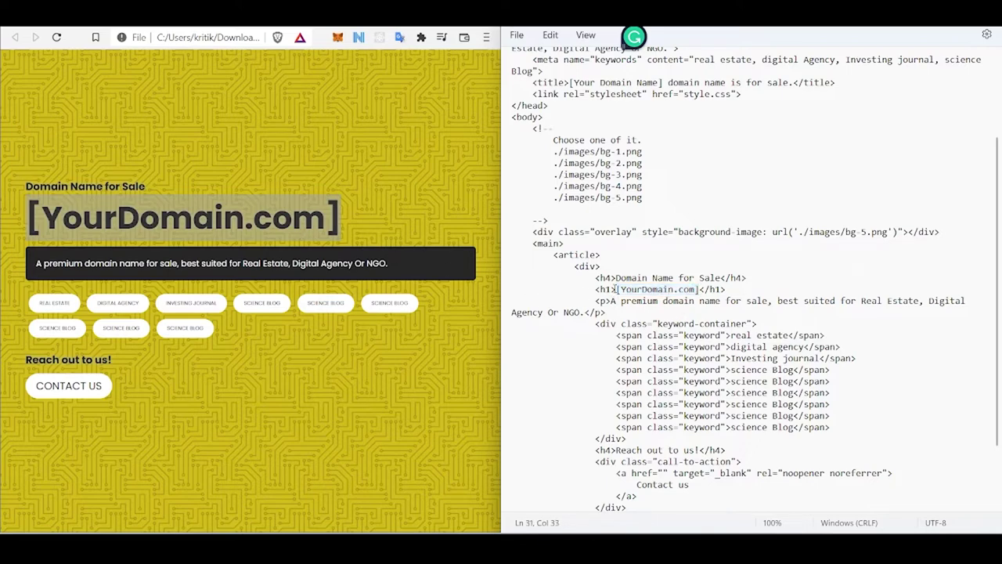
pyautogui.moveTo(616, 289); pyautogui.dragTo(695, 289)
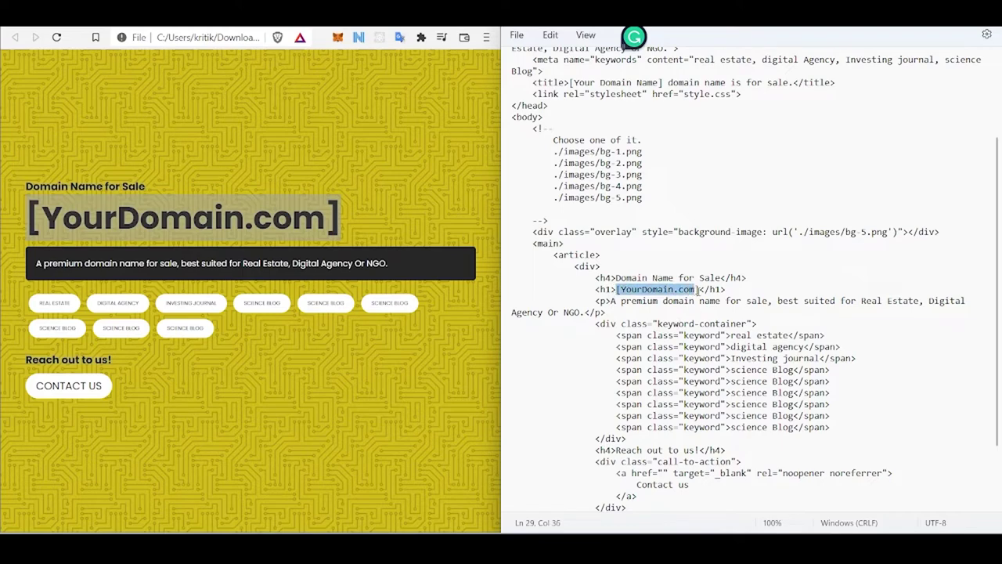
pyautogui.write('ServicesStrategy.com')
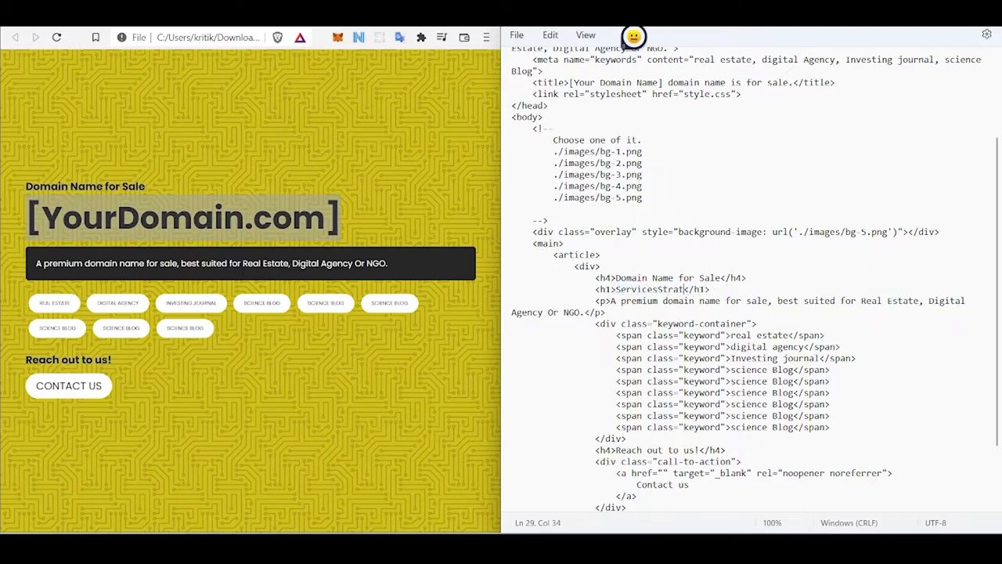
pyautogui.click(863, 278)
pyautogui.click(67, 46)
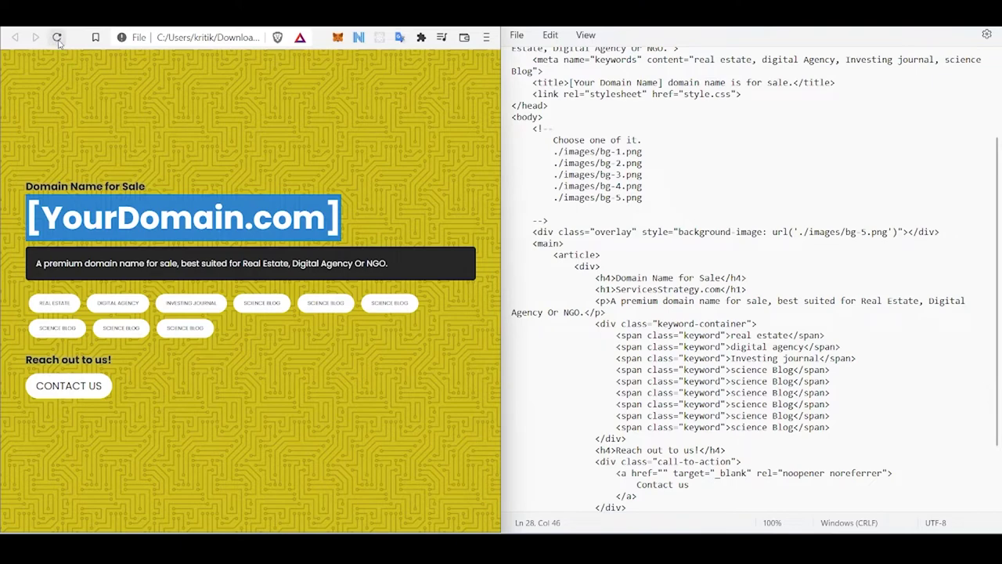
pyautogui.click(57, 38)
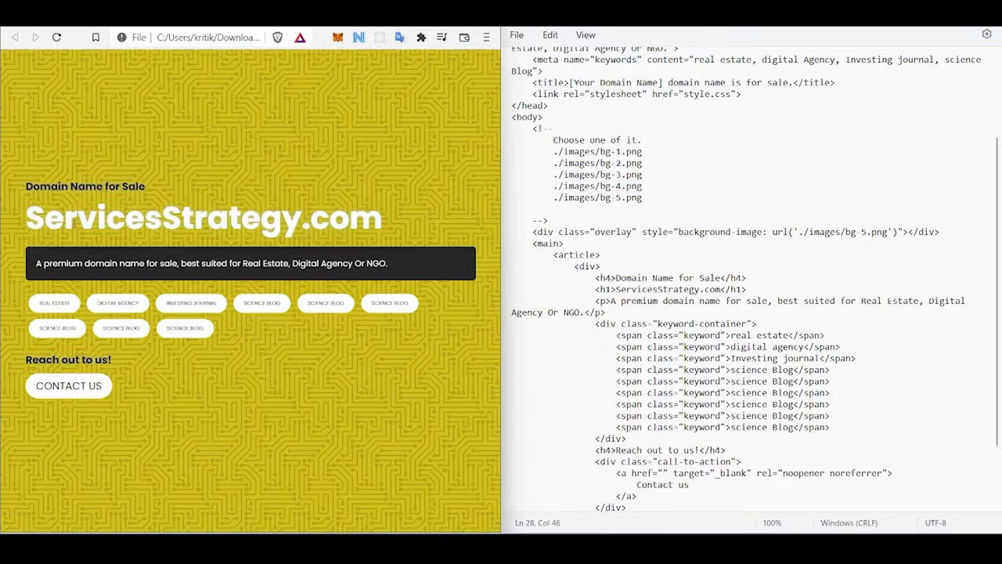
# Delete the old description sentence after "A" in the paragraph.
pyautogui.moveTo(66, 221); pyautogui.dragTo(352, 225)
pyautogui.click(416, 197)
pyautogui.moveTo(615, 301); pyautogui.dragTo(606, 312)
pyautogui.press('BackSpace')
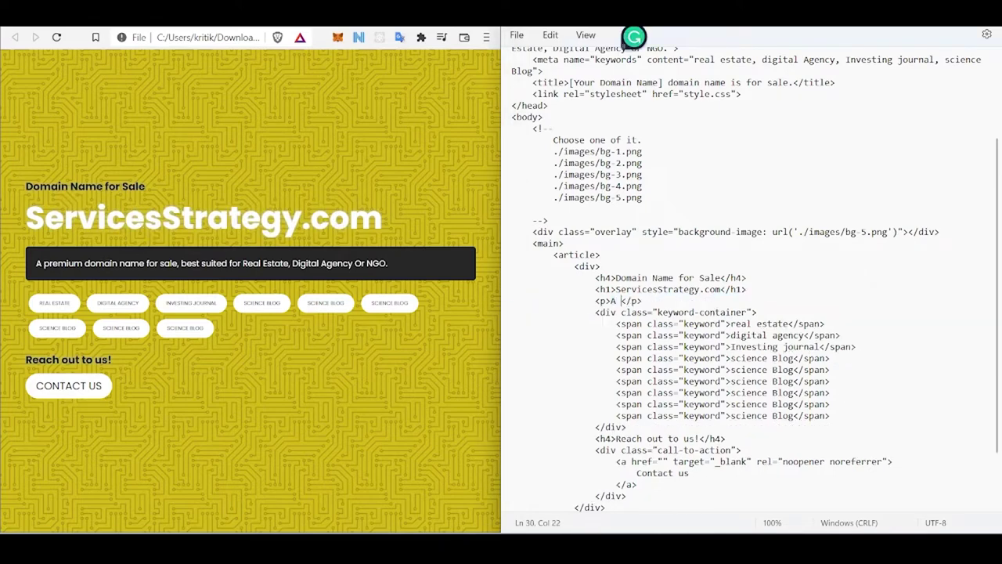
# Write the description "premium domain for a services and strategy based company / agency".
pyautogui.write('premium domain for a services an')
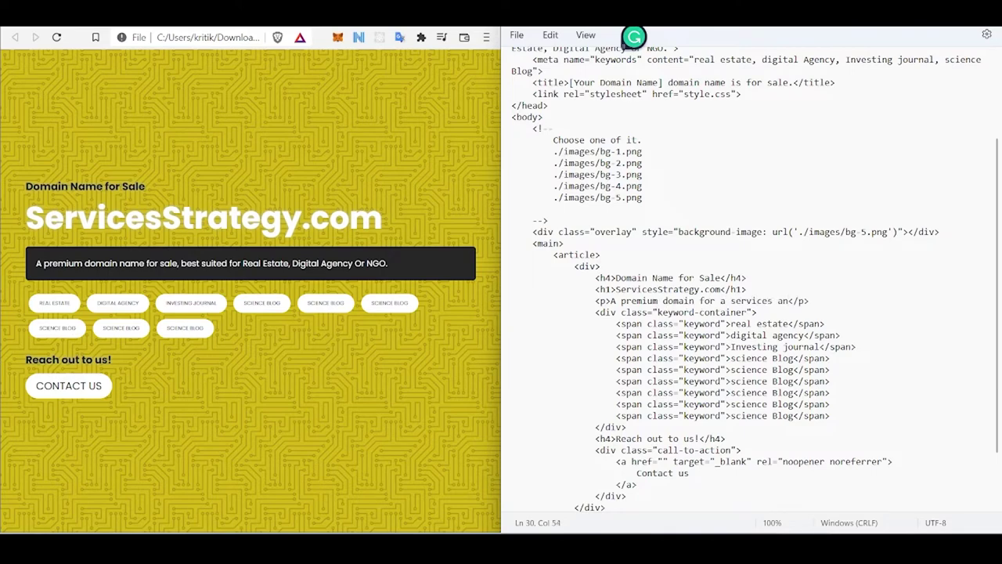
pyautogui.write('d strategy based company / agency')
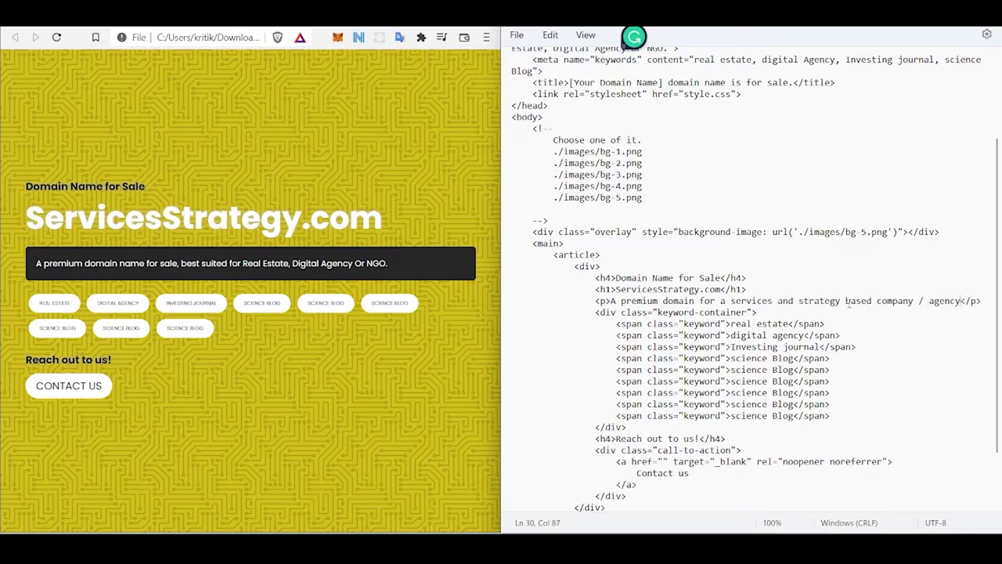
pyautogui.tripleClick(364, 278)
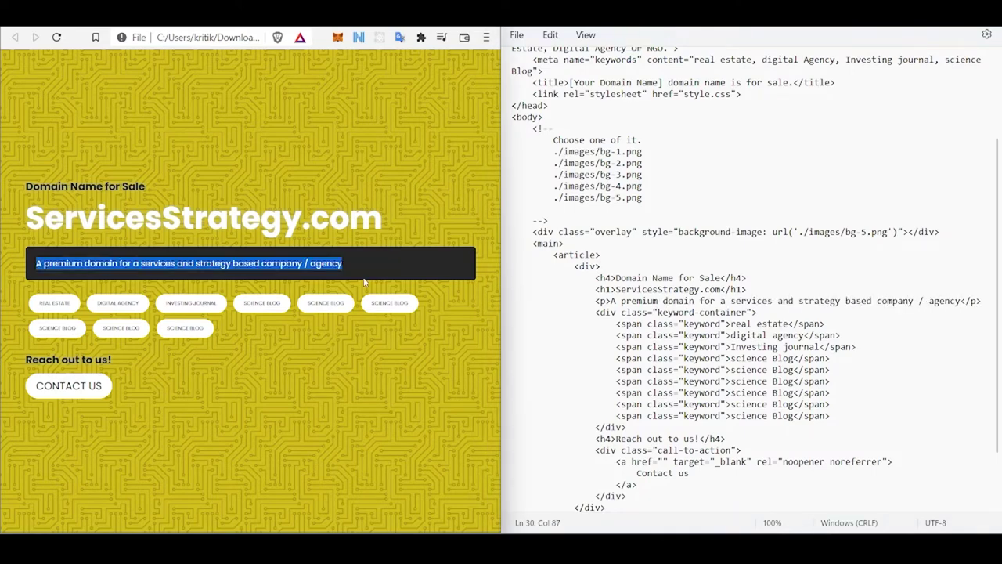
pyautogui.click(312, 352)
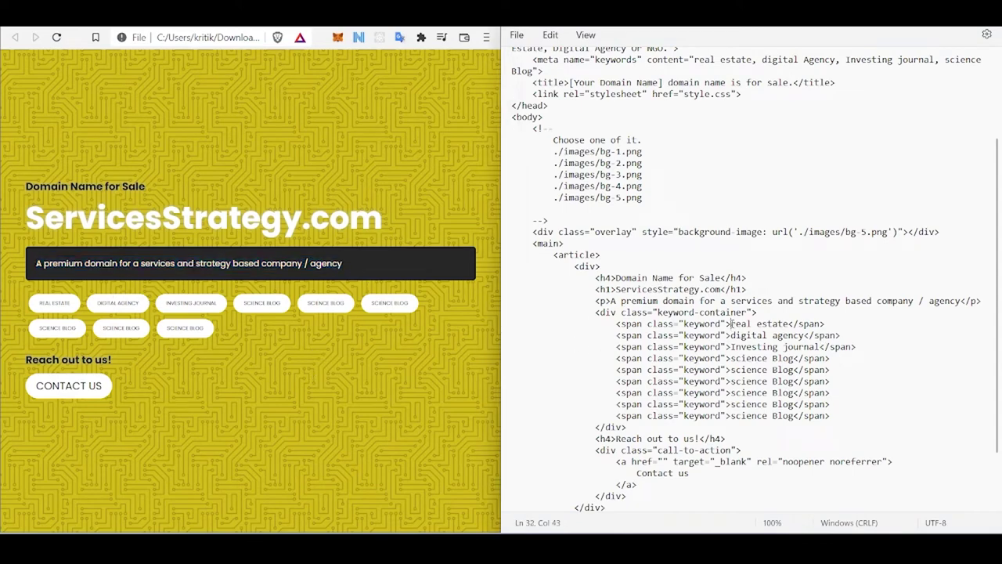
# Set keywords to Services, Strategy, Digital Agency, Conseltent services; remove science and Blog, then reload.
pyautogui.moveTo(732, 324); pyautogui.dragTo(789, 324)
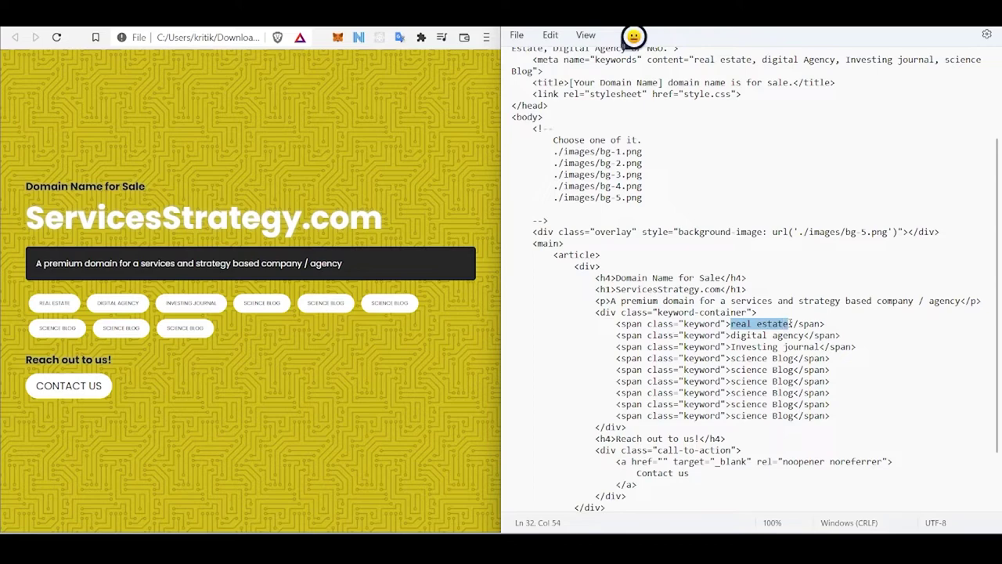
pyautogui.write('Services')
pyautogui.moveTo(732, 336)
pyautogui.mouseDown()
pyautogui.moveTo(807, 335)
pyautogui.moveTo(732, 347)
pyautogui.moveTo(794, 357)
pyautogui.mouseUp()
pyautogui.write('StrategyDigital Agency')
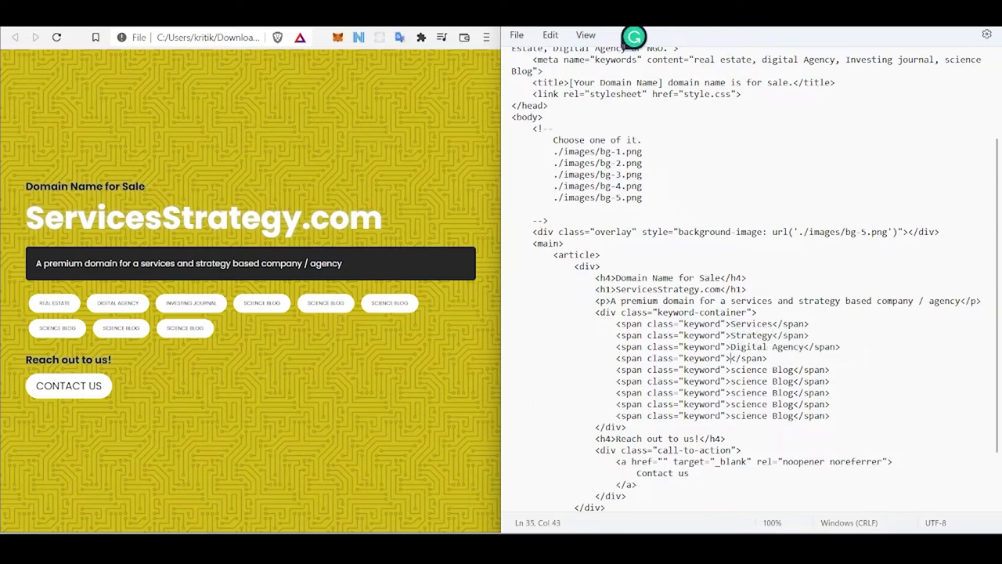
pyautogui.write('Conseltent services')
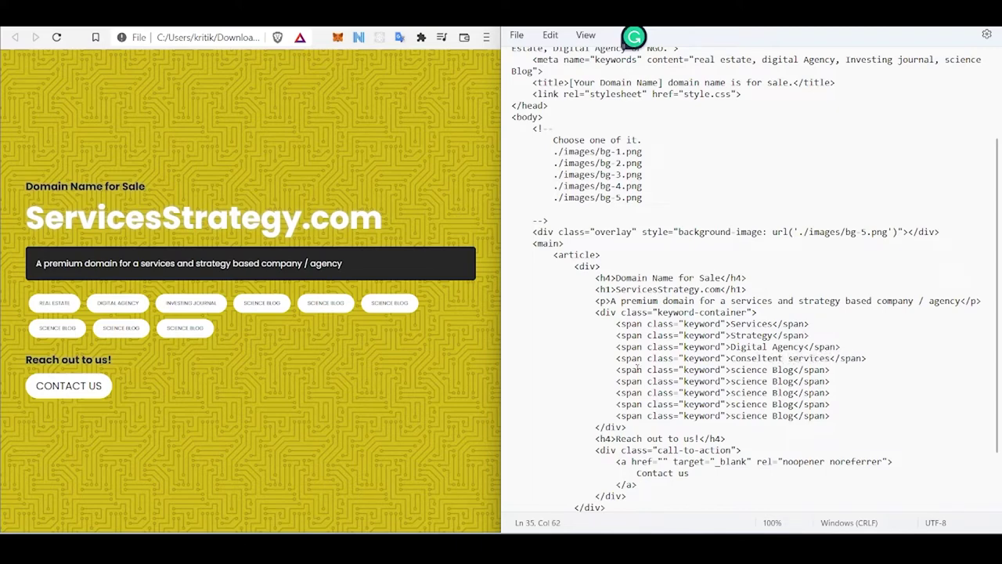
pyautogui.moveTo(617, 370); pyautogui.dragTo(832, 416)
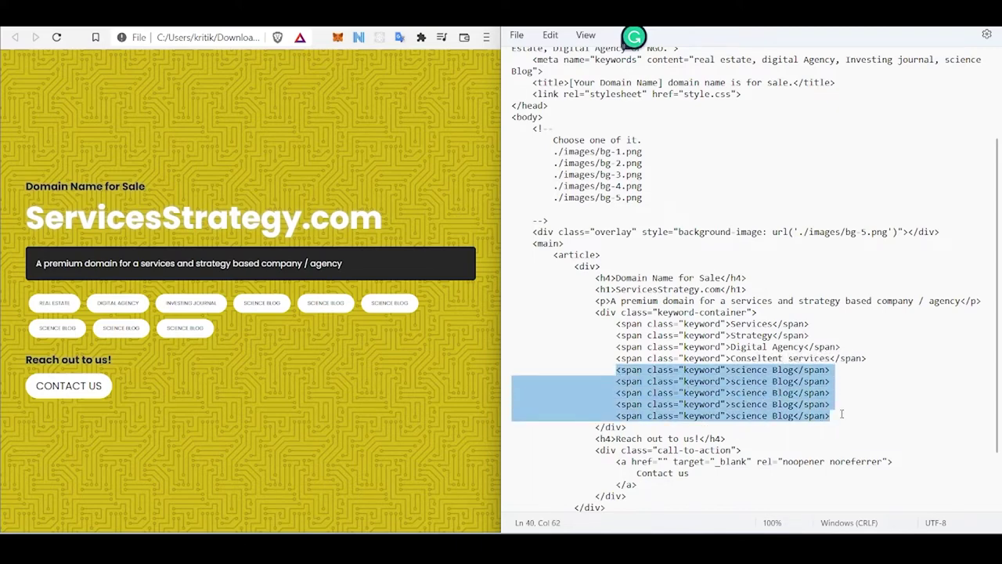
pyautogui.press('BackSpace')
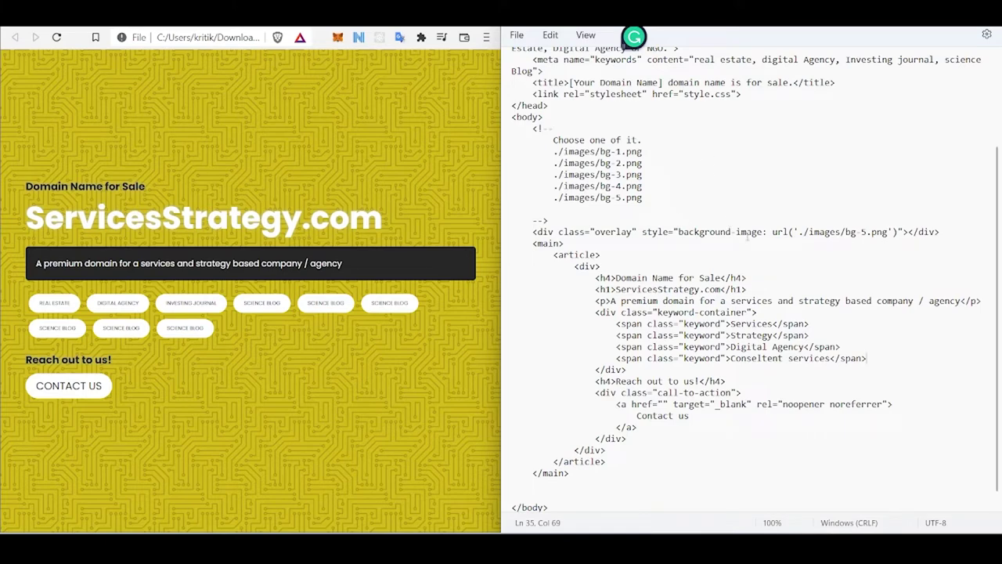
pyautogui.click(57, 37)
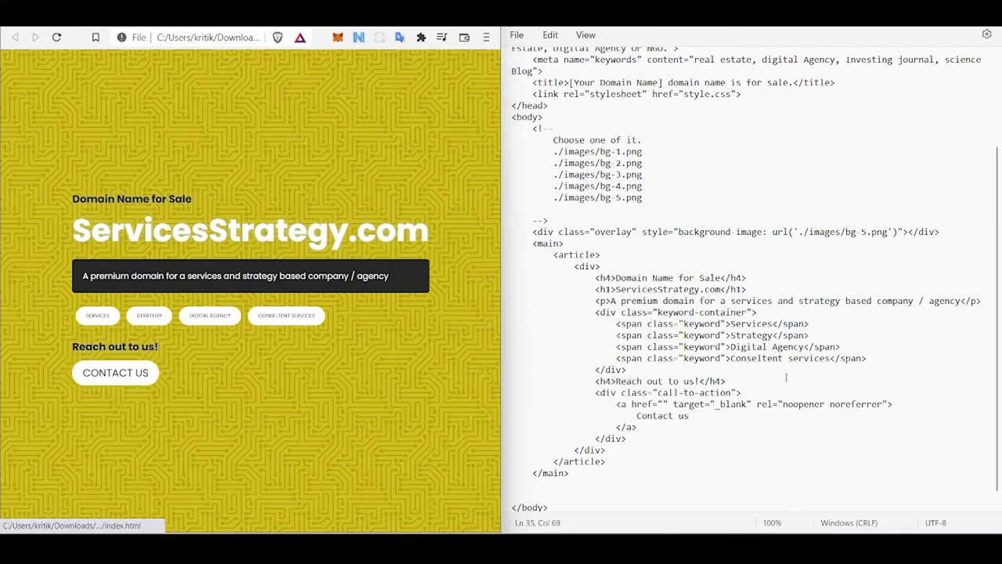
# Replace the "Contact us" link text with "Lets talk" and reload the page.
pyautogui.scroll(-1, 786, 377)
pyautogui.click(692, 405)
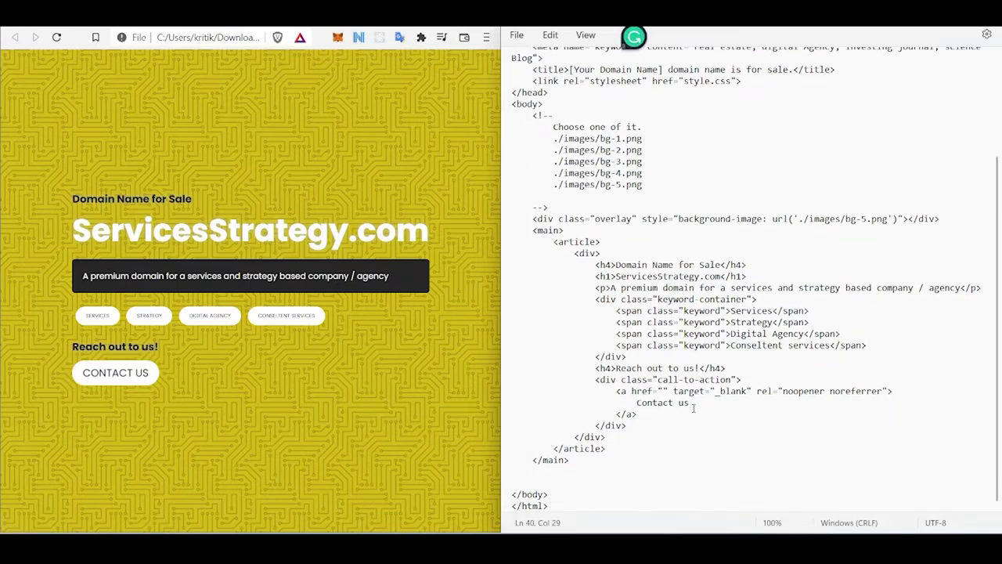
pyautogui.moveTo(692, 404); pyautogui.dragTo(636, 402)
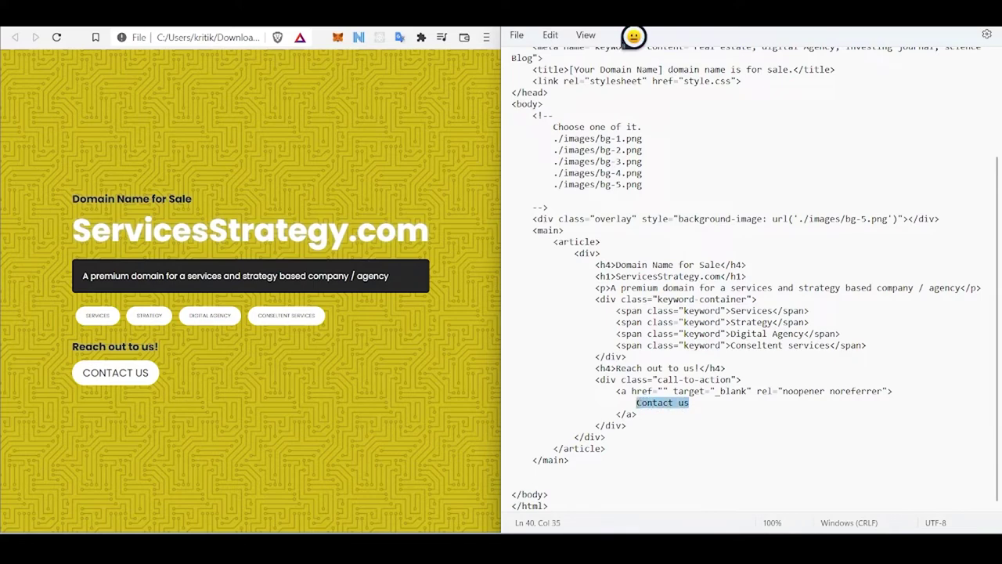
pyautogui.press('BackSpace')
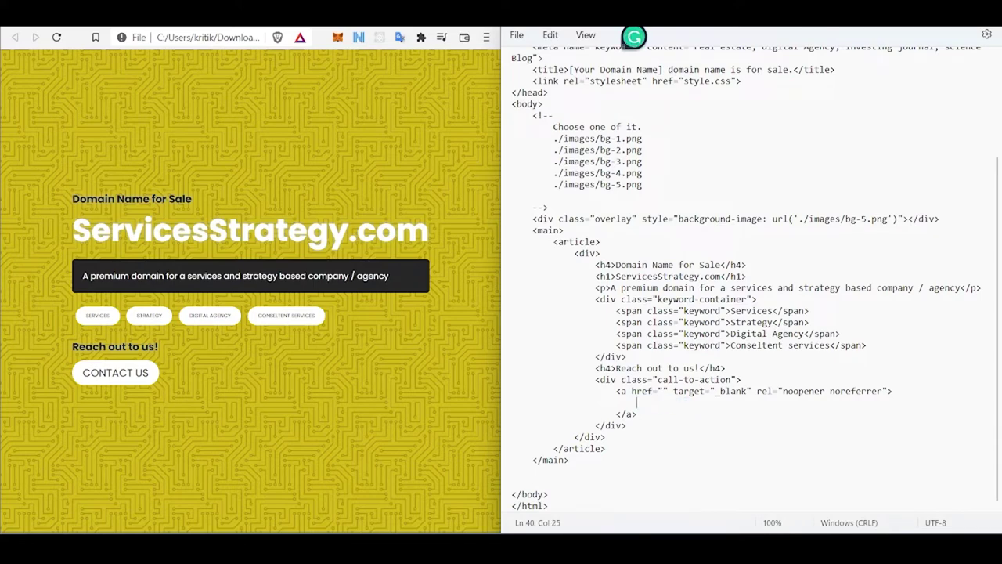
pyautogui.write('Lets t')
pyautogui.write('alk')
pyautogui.press('Down')
pyautogui.click(57, 37)
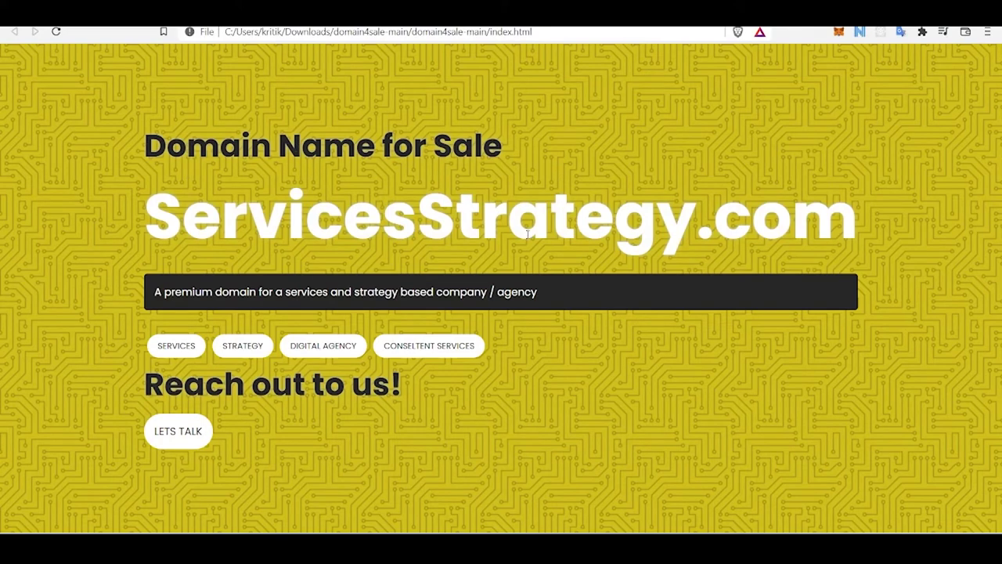
# Follow the LETS TALK button's link and scroll the page it opens.
pyautogui.click(201, 435)
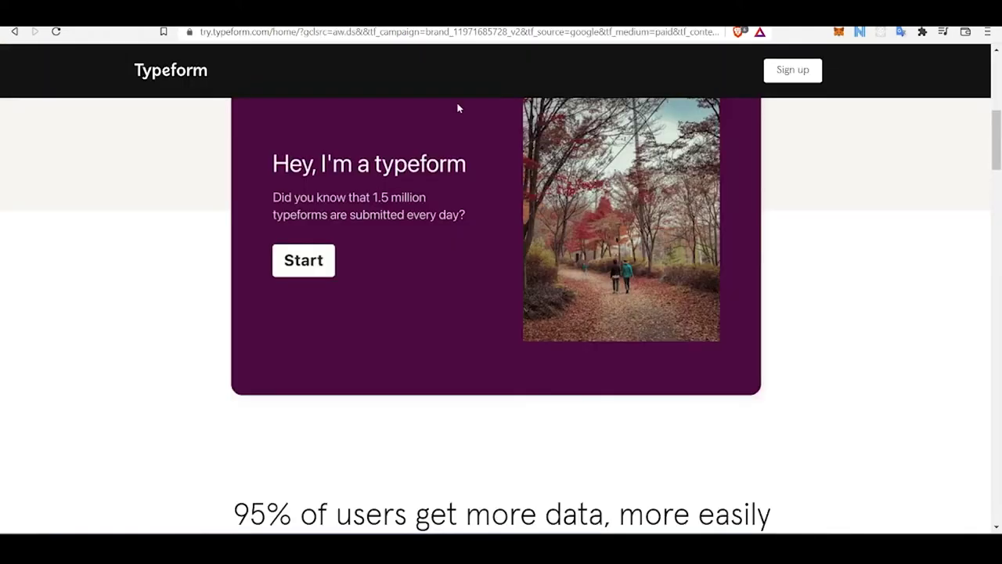
pyautogui.scroll(5, 459, 108)
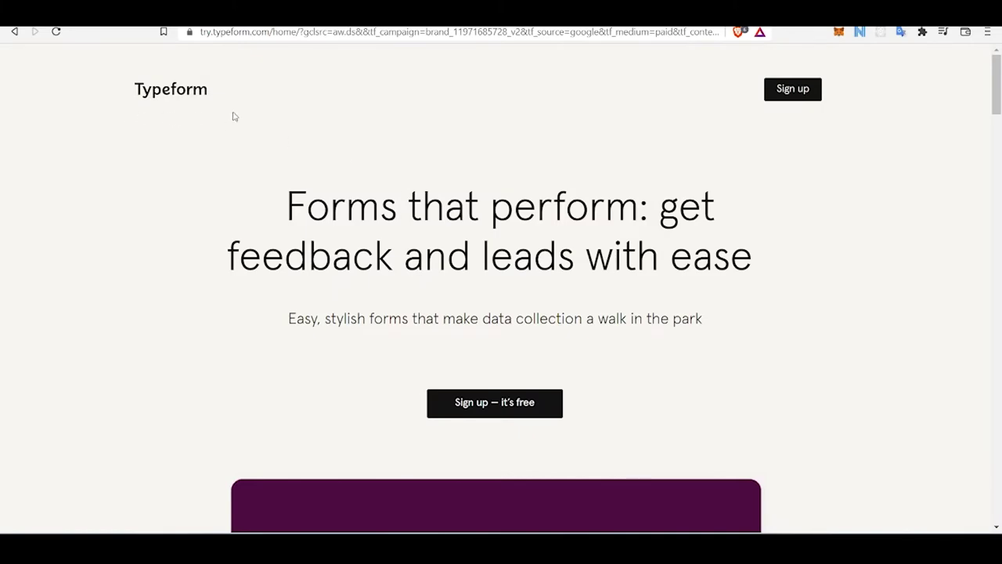
pyautogui.scroll(-10, 232, 116)
pyautogui.scroll(5, 514, 262)
pyautogui.scroll(4, 597, 227)
pyautogui.scroll(2, 473, 284)
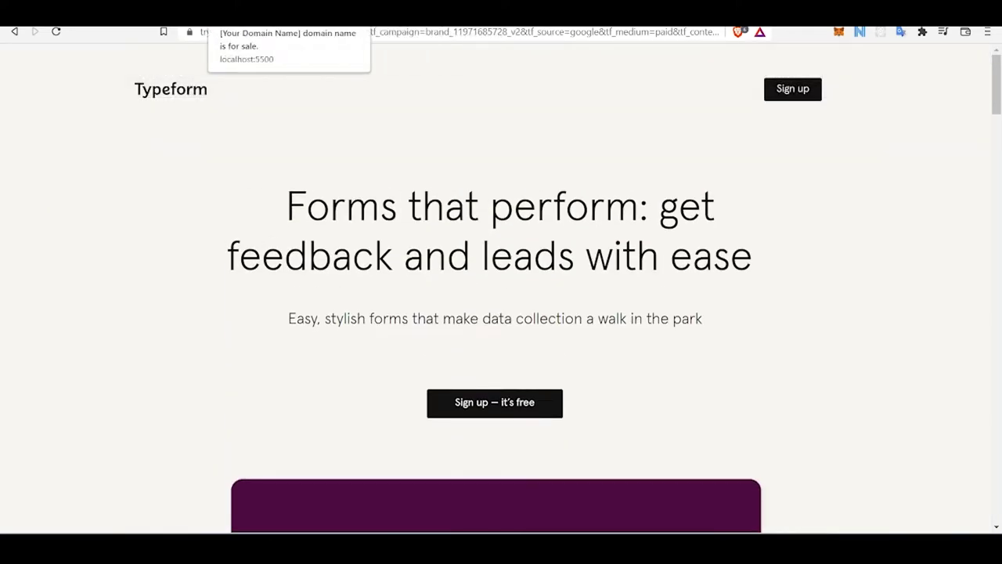
# Switch from the localhost:5500 page to the Typeform tab and scroll its homepage.
pyautogui.click(258, 14)
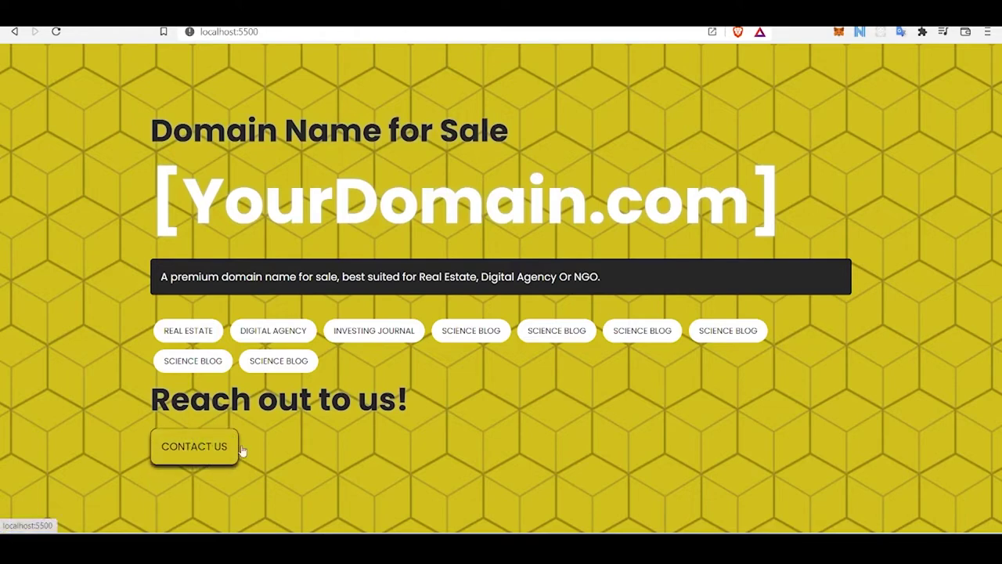
pyautogui.click(86, 14)
pyautogui.moveTo(496, 71)
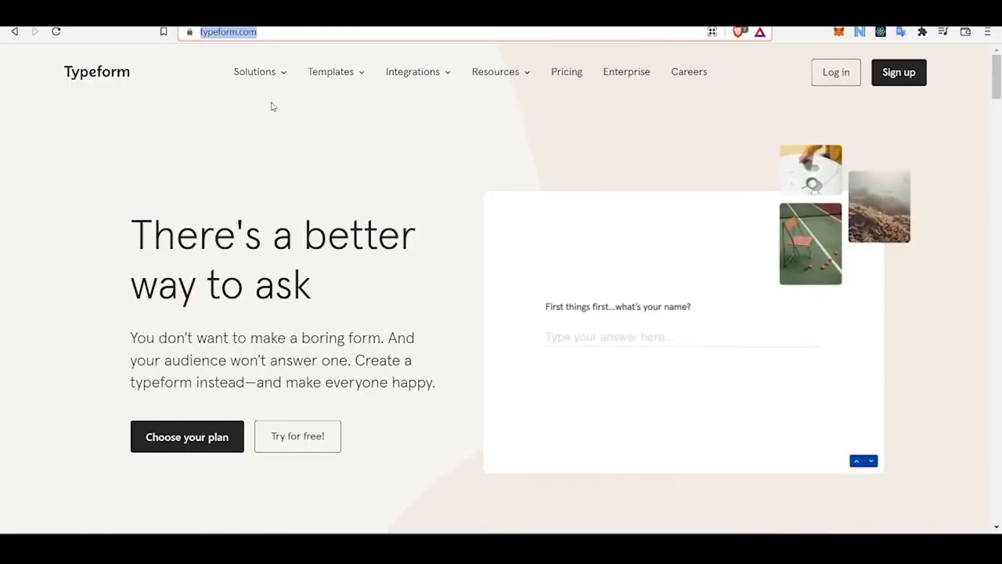
pyautogui.scroll(-4, 830, 211)
pyautogui.scroll(4, 631, 274)
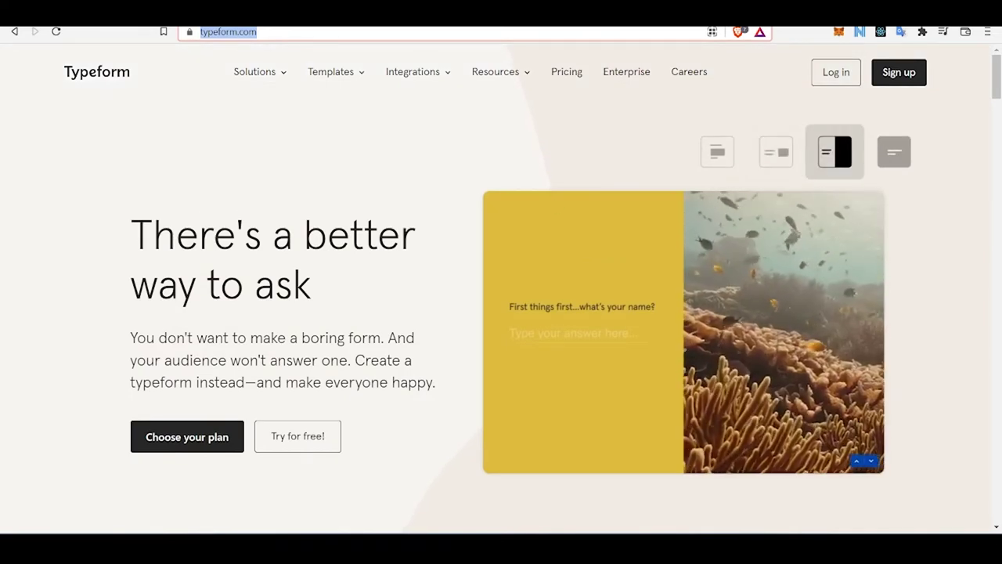
pyautogui.hotkey('ctrl', 'Tab')
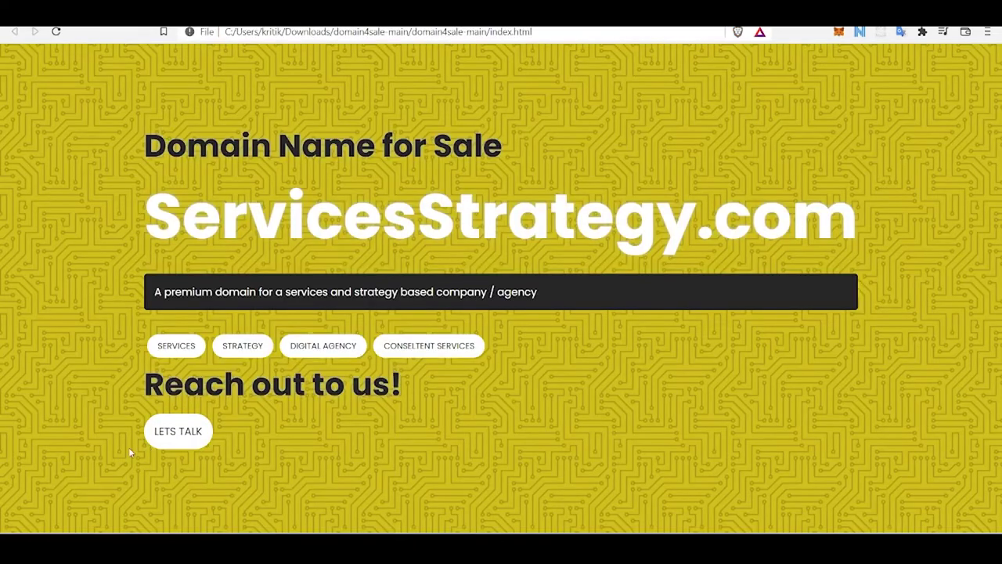
pyautogui.hotkey('alt', 'Tab')
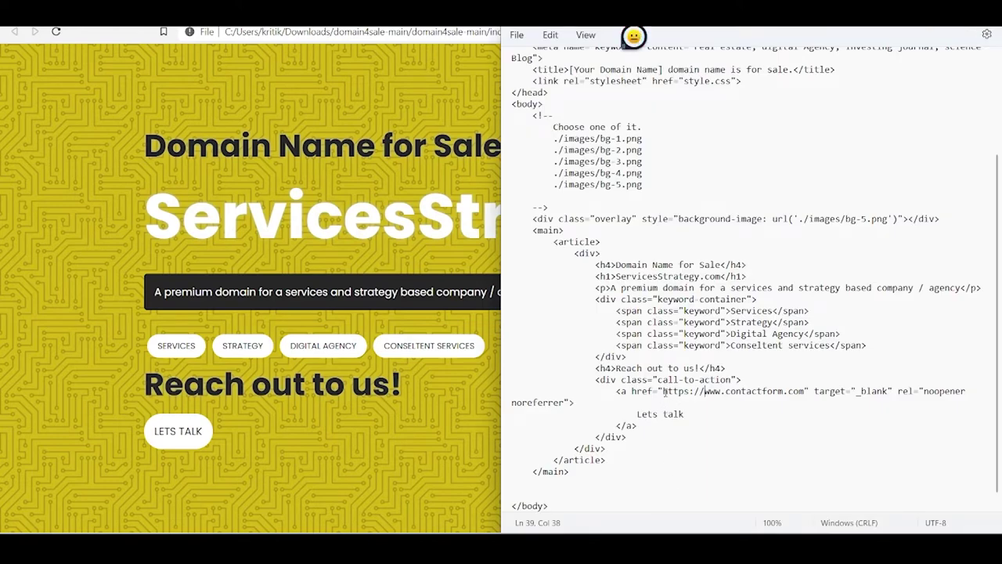
pyautogui.moveTo(664, 390); pyautogui.dragTo(805, 391)
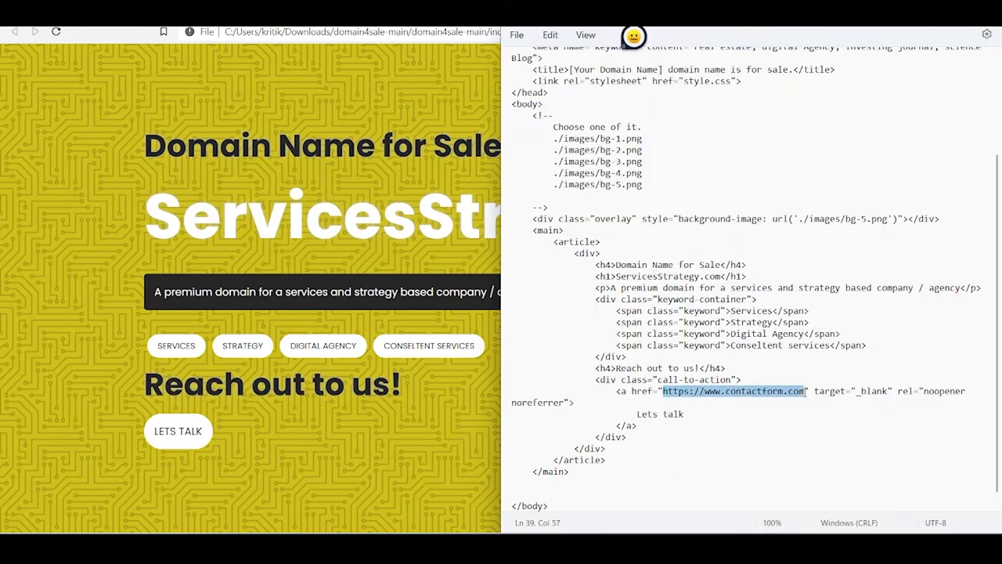
pyautogui.write('https://www.typeform.com/')
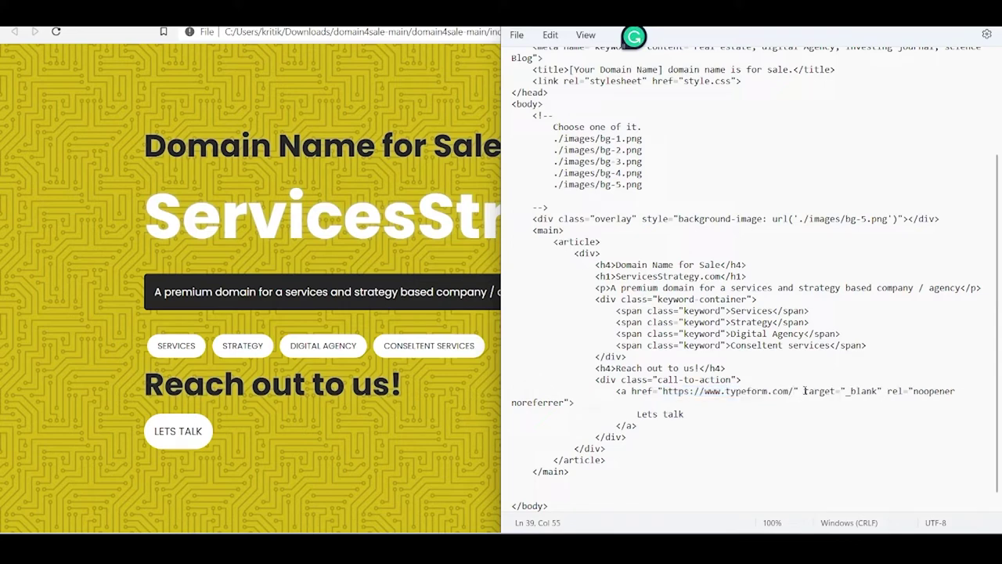
pyautogui.click(332, 167)
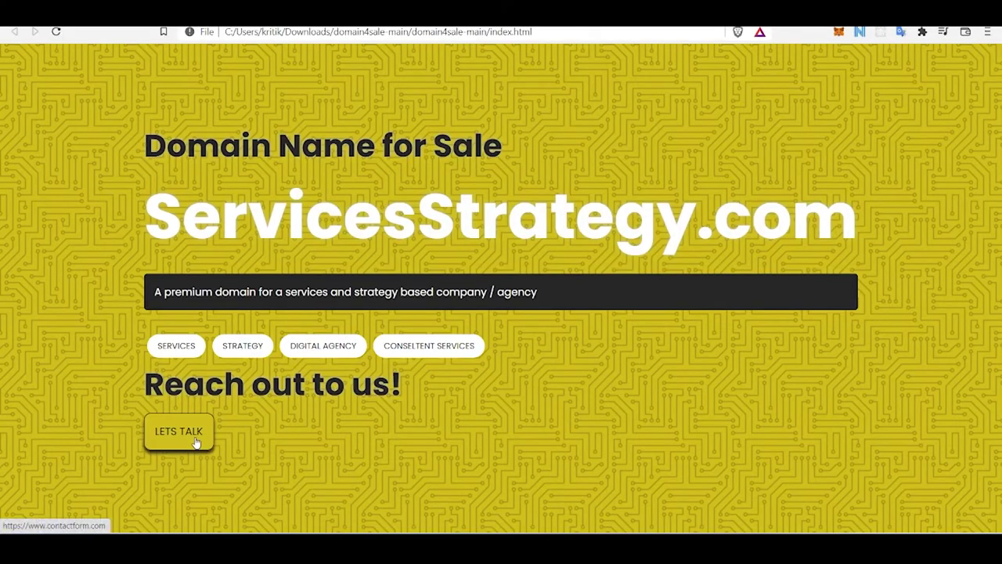
pyautogui.hotkey('alt', 'Tab')
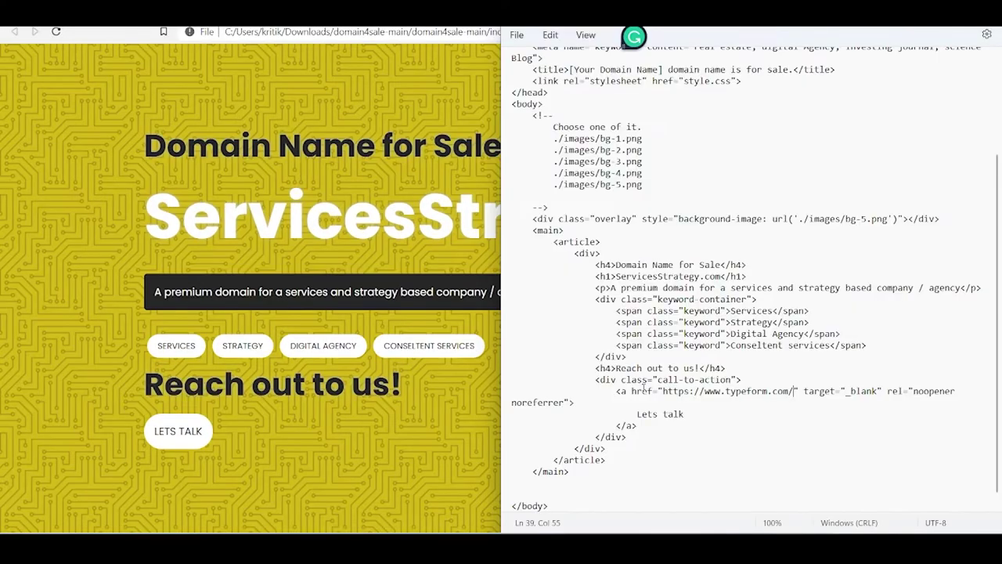
pyautogui.hotkey('alt', 'Tab')
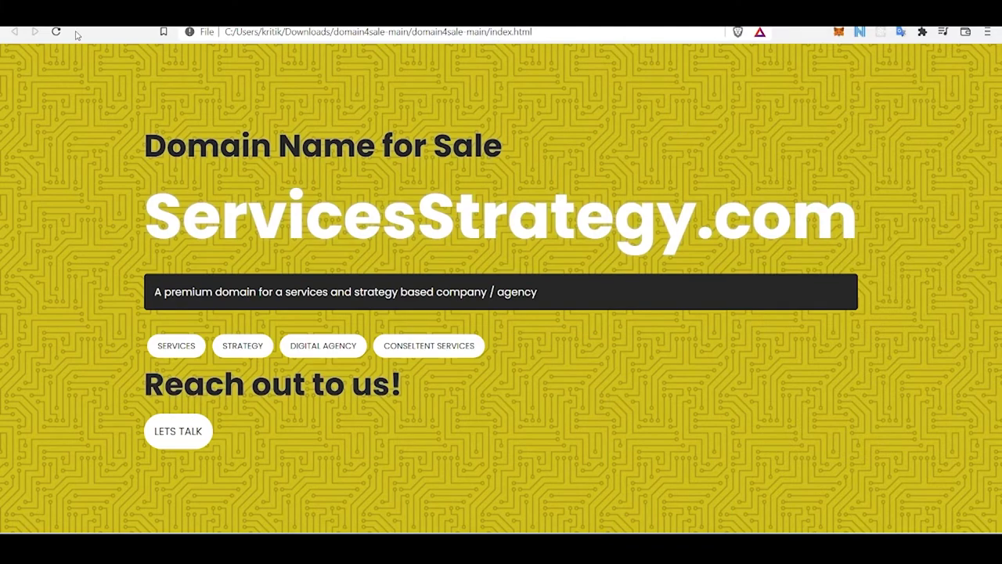
# Test the LETS TALK link, then compare the Typeform and Google Forms tabs.
pyautogui.click(186, 435)
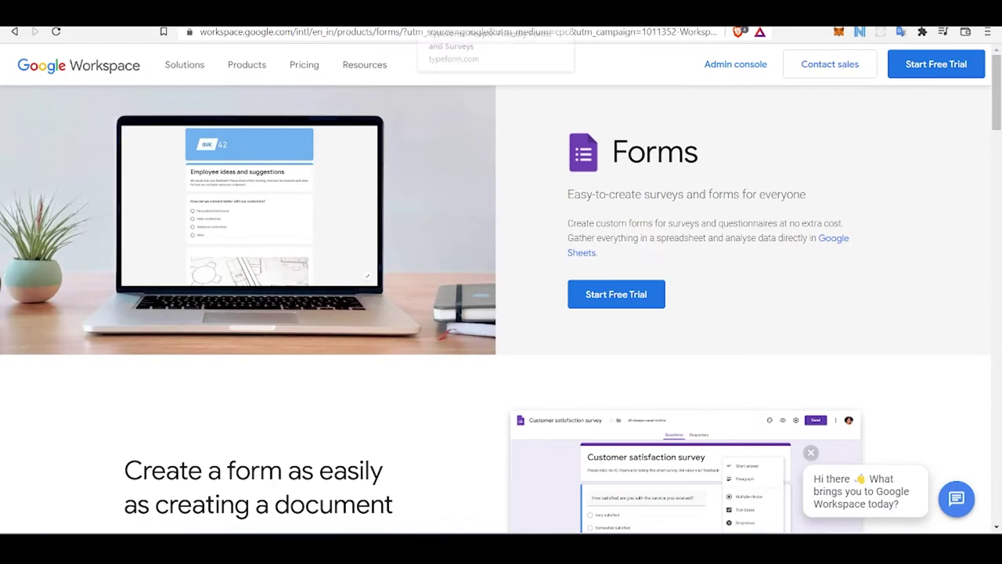
pyautogui.hotkey('ctrl', 'Tab')
pyautogui.hotkey('ctrl', 'shift', 'Tab')
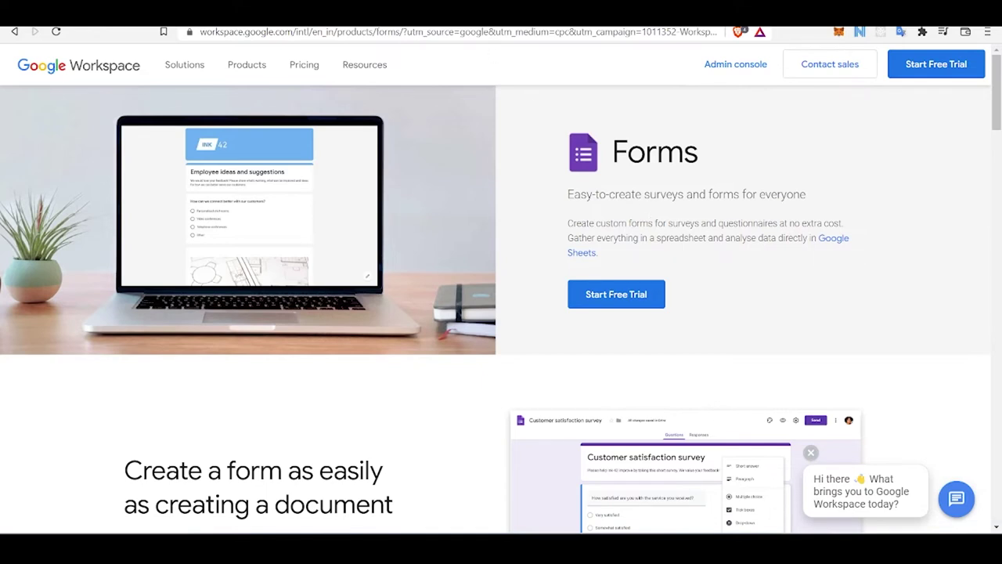
# Scroll through the Typeform and create.wa.link WhatsApp link pages as contact options.
pyautogui.scroll(-2, 529, 256)
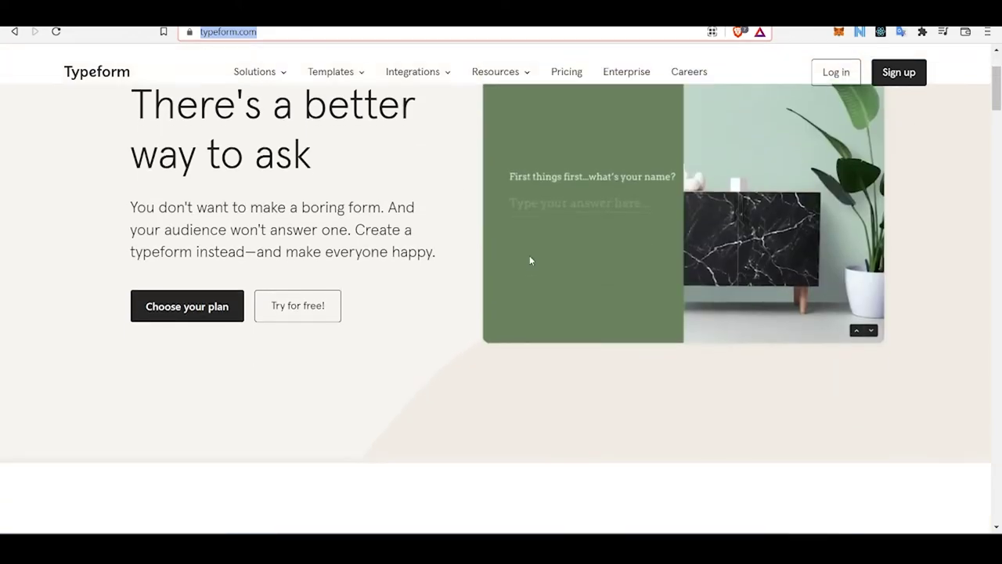
pyautogui.scroll(-4, 529, 261)
pyautogui.scroll(-4, 450, 316)
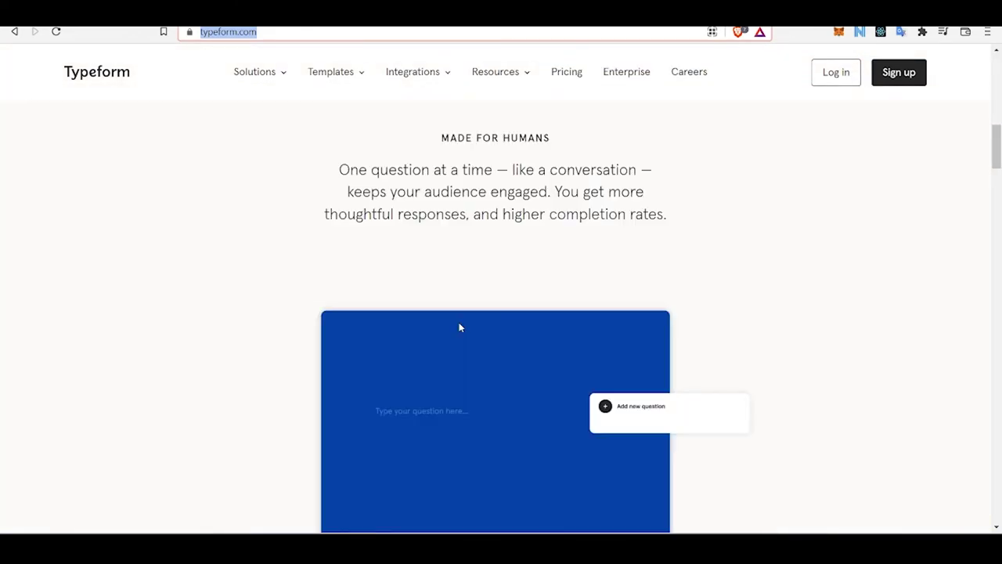
pyautogui.scroll(-5, 460, 327)
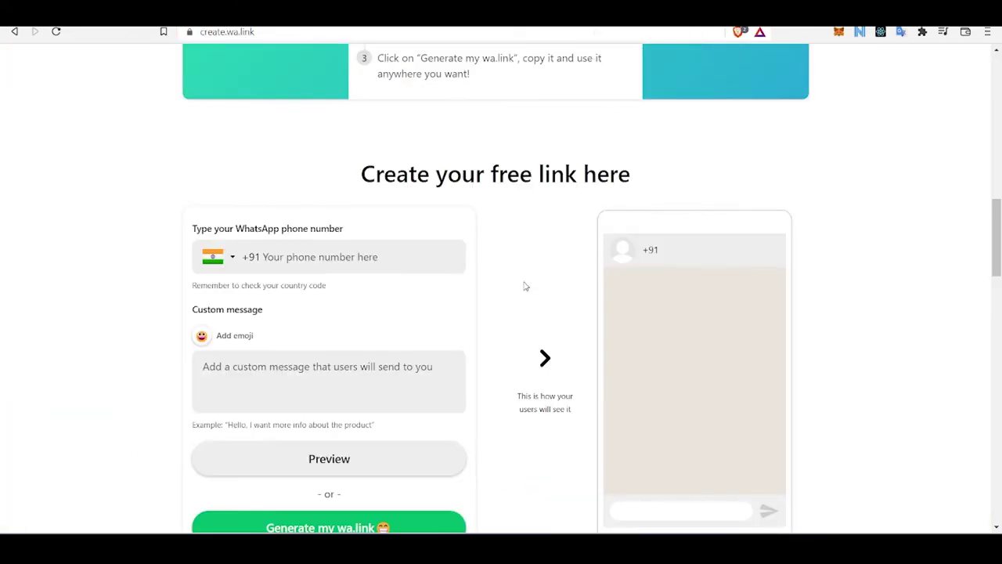
pyautogui.scroll(4, 528, 306)
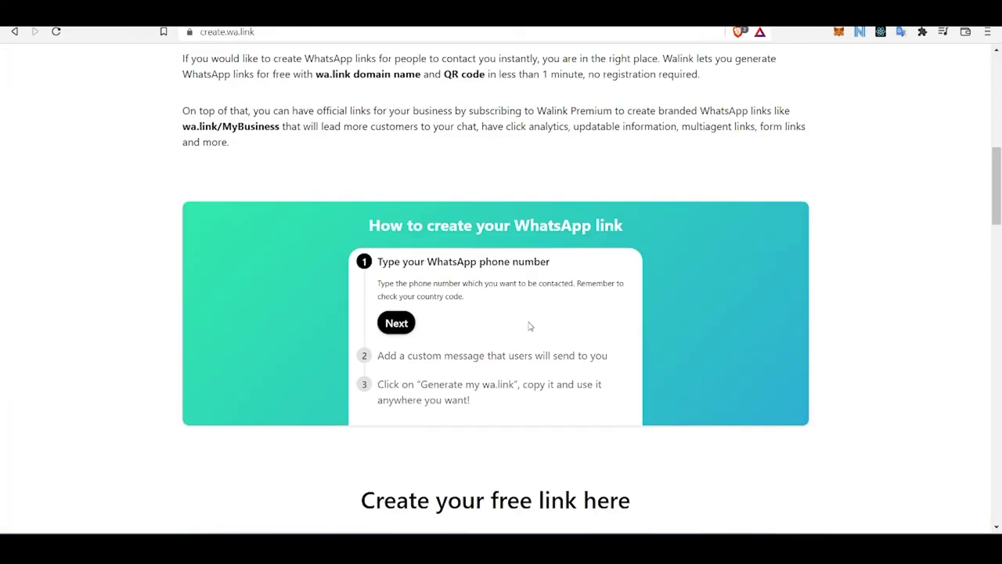
pyautogui.scroll(2, 529, 325)
pyautogui.scroll(-5, 528, 322)
pyautogui.scroll(-3, 438, 321)
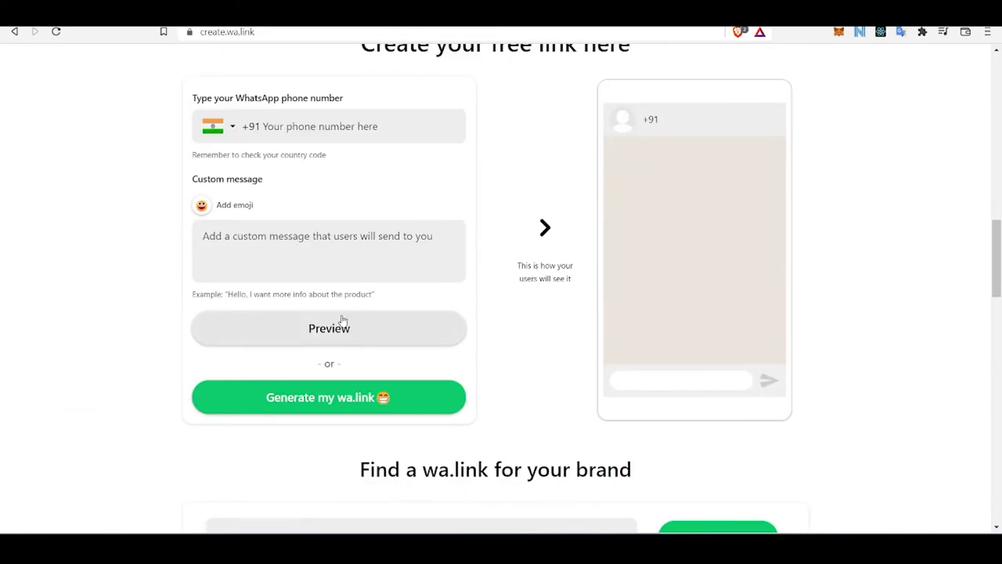
pyautogui.scroll(5, 595, 282)
pyautogui.scroll(6, 337, 282)
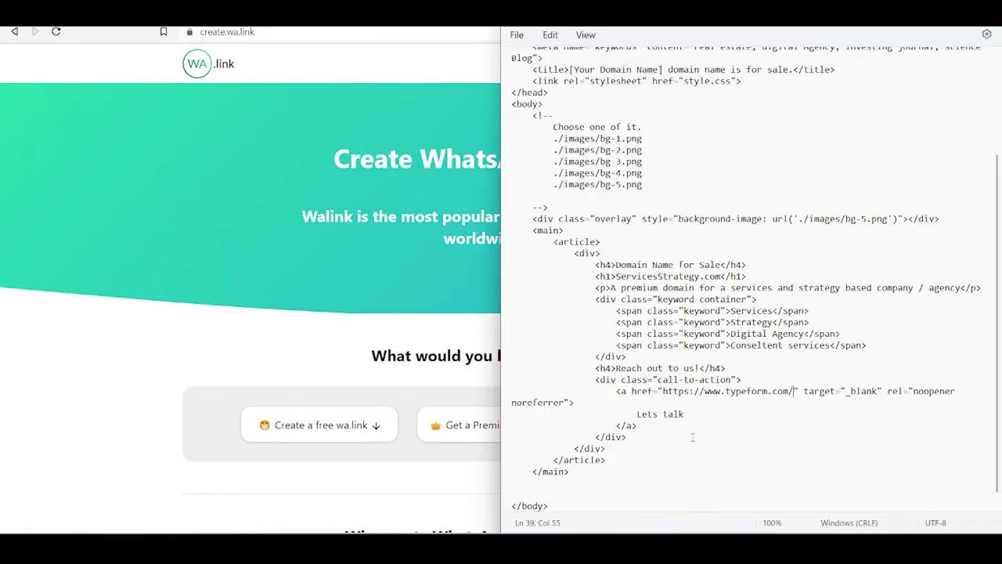
# Replace the meta description content with the copied tagline 'A premium domain for a services and strategy based company / agency'.
pyautogui.scroll(2, 745, 268)
pyautogui.scroll(3, 704, 329)
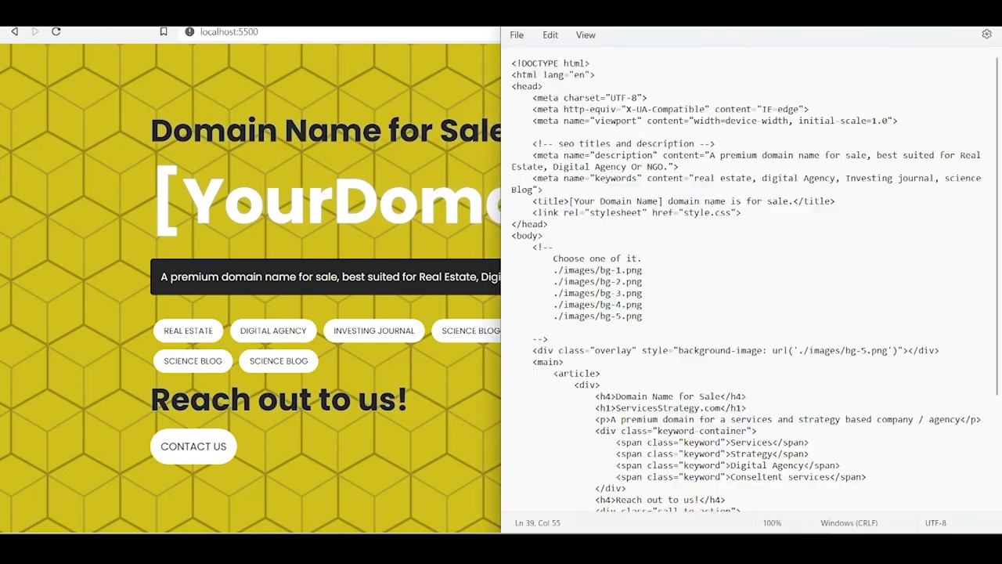
pyautogui.hotkey('alt', 'Tab')
pyautogui.scroll(-1, 808, 388)
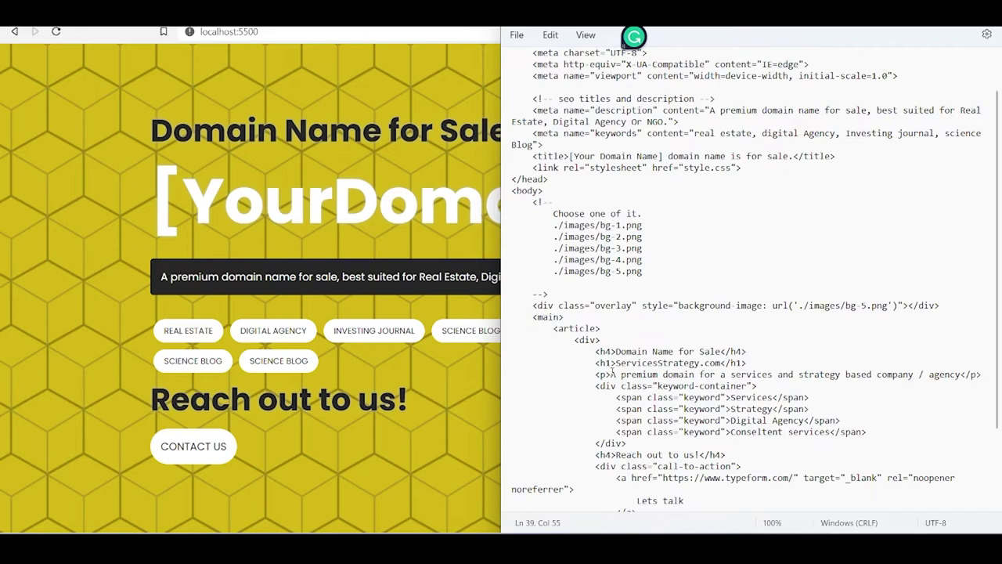
pyautogui.moveTo(612, 374); pyautogui.dragTo(962, 375)
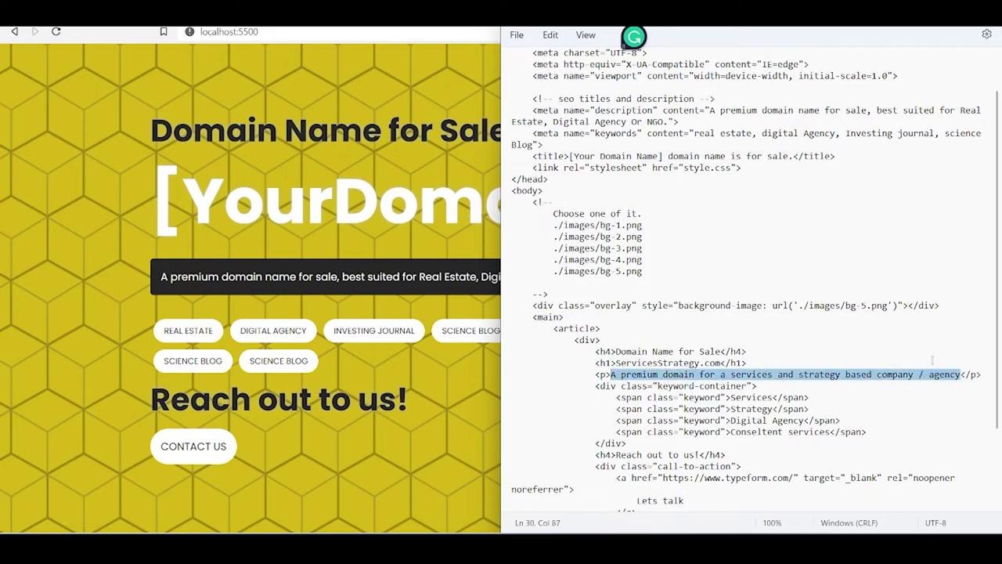
pyautogui.scroll(1, 856, 278)
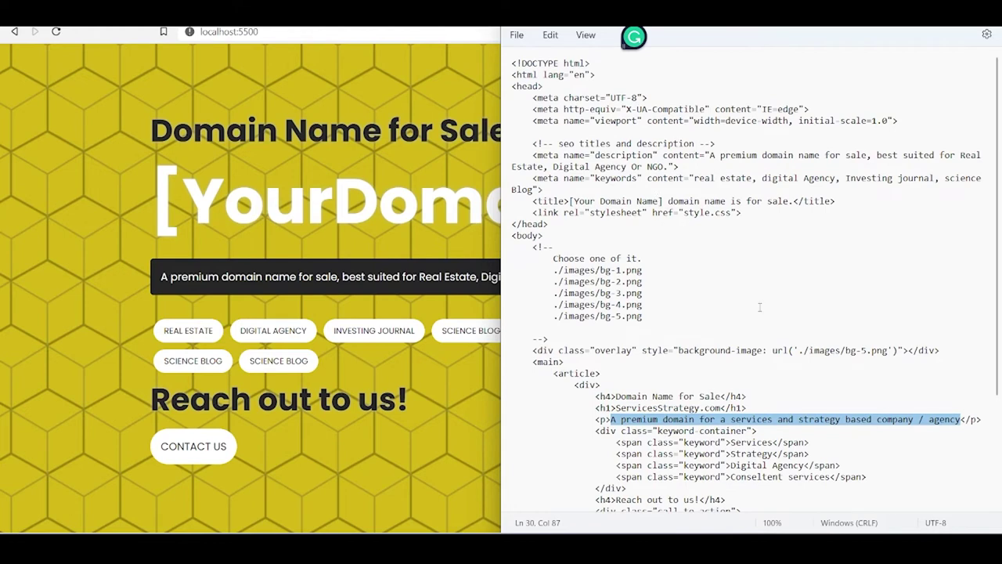
pyautogui.click(546, 155)
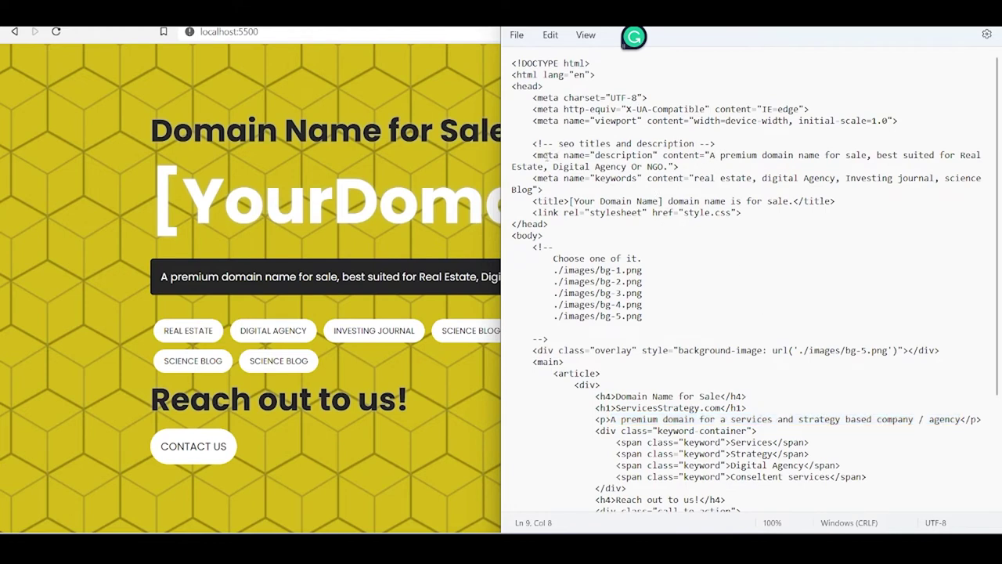
pyautogui.click(611, 155)
pyautogui.click(713, 156)
pyautogui.moveTo(711, 155); pyautogui.dragTo(671, 167)
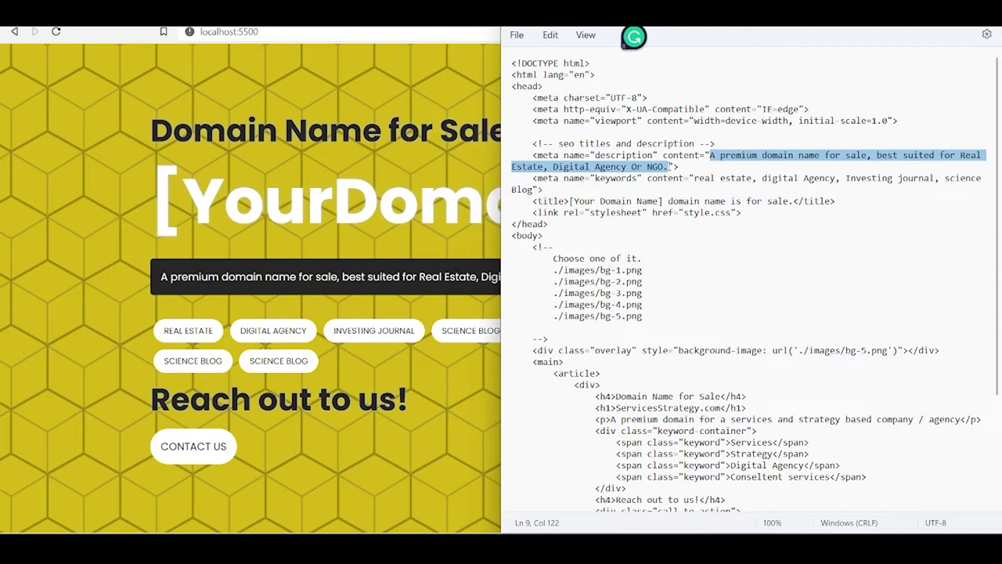
pyautogui.write('A premium domain for a services and strategy based company / agency')
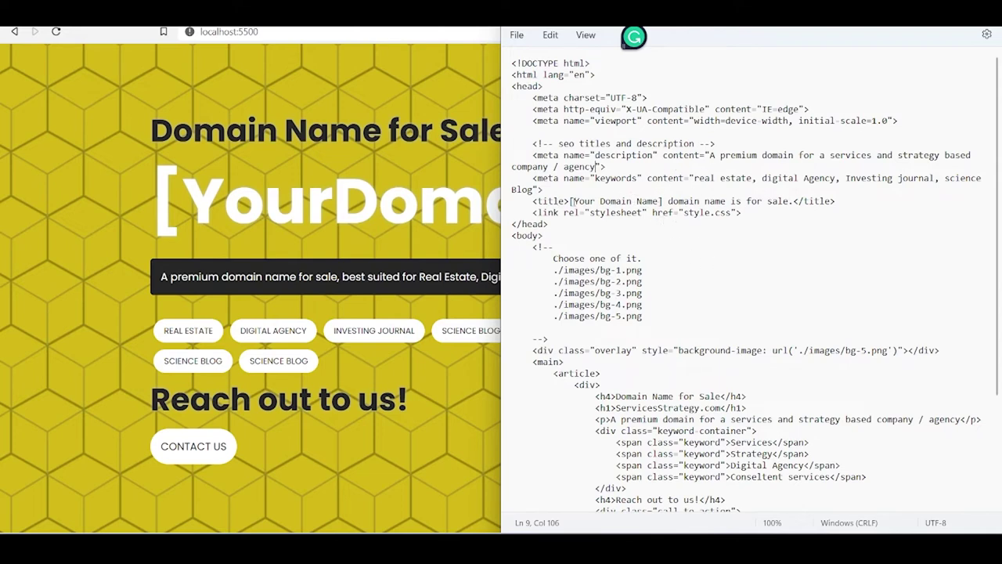
# Change the page title to 'servicesStrategy.com domain name is for sale.' and view the rendered page.
pyautogui.moveTo(570, 201); pyautogui.dragTo(663, 203)
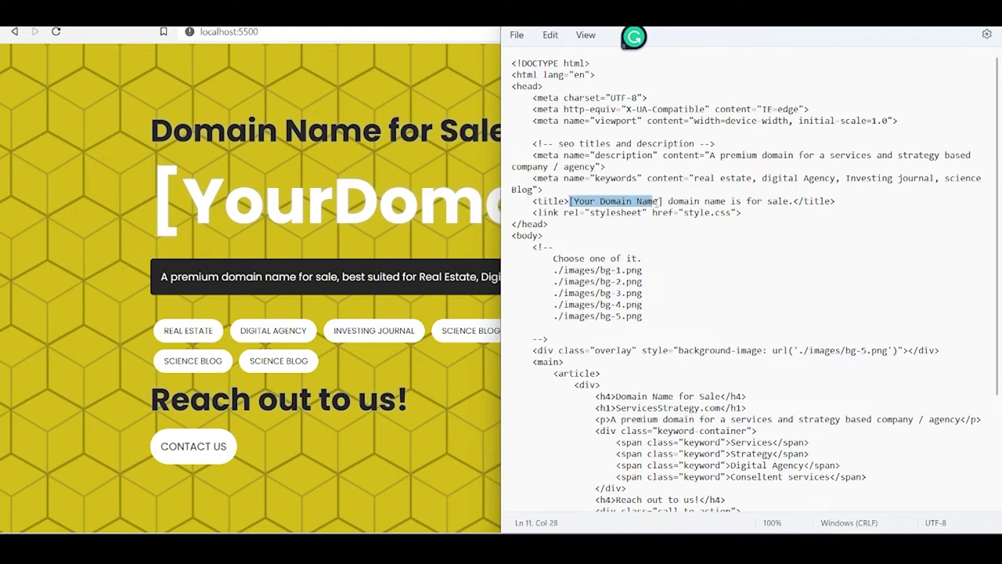
pyautogui.press('BackSpace')
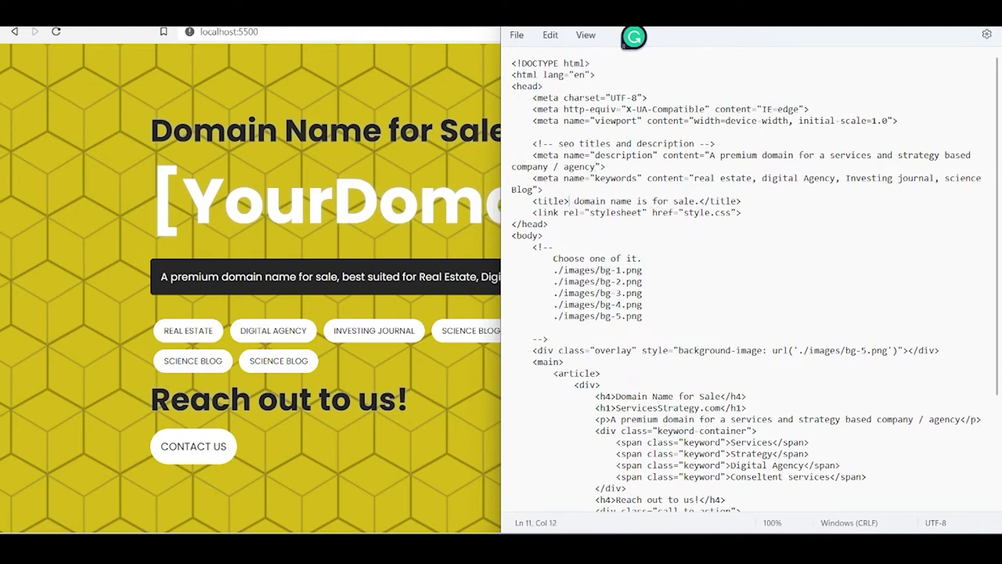
pyautogui.write('servic')
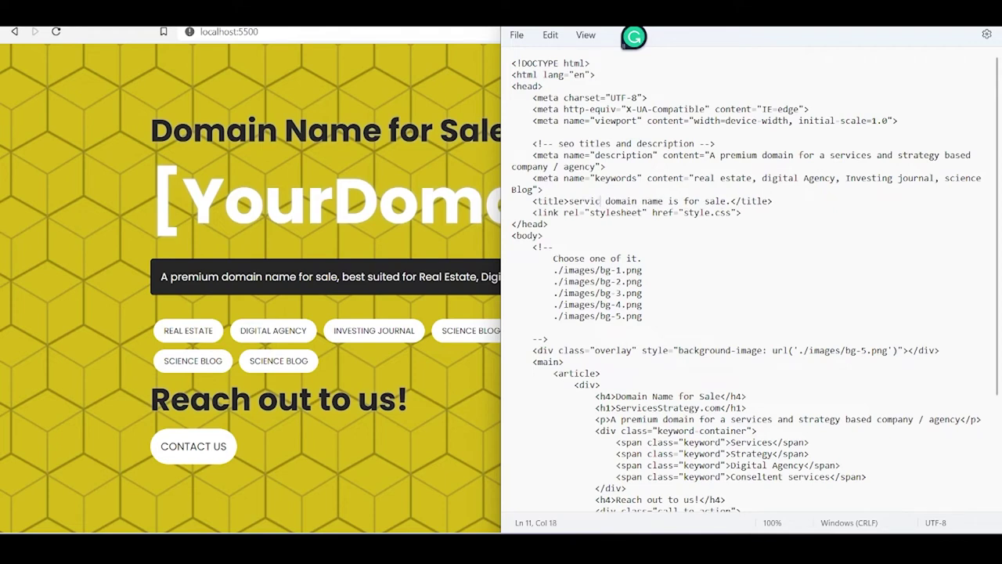
pyautogui.write('es')
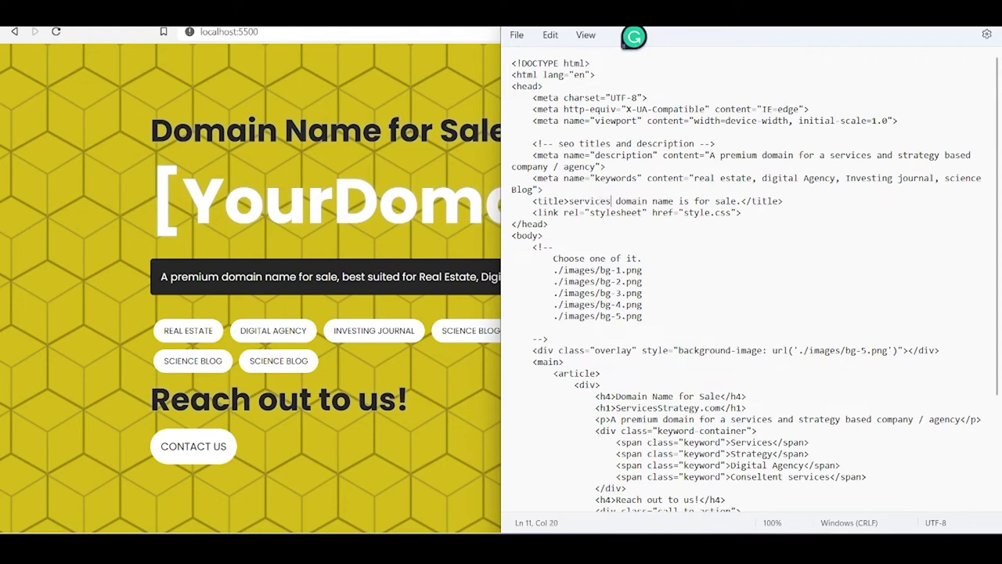
pyautogui.write('Strategy.com')
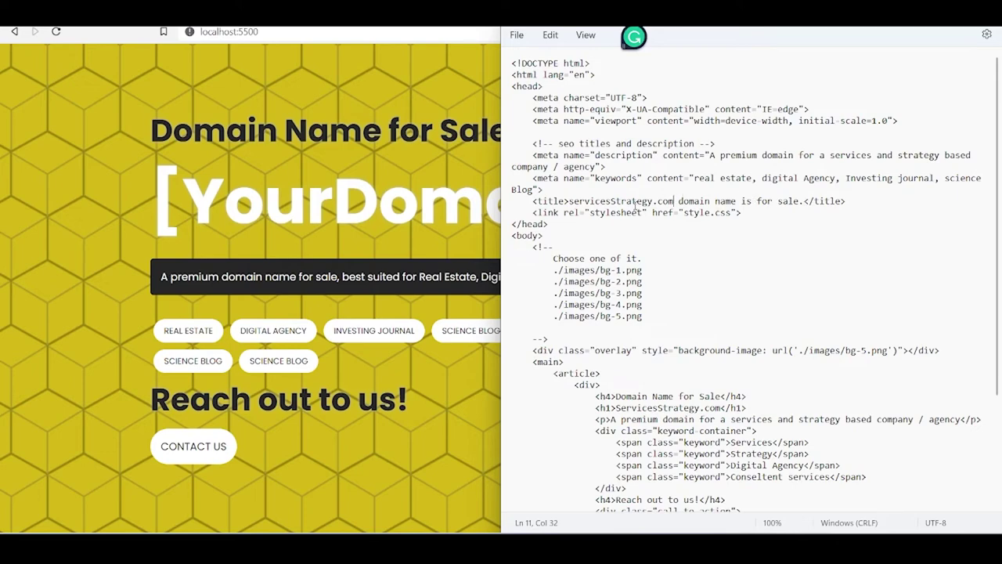
pyautogui.click(464, 100)
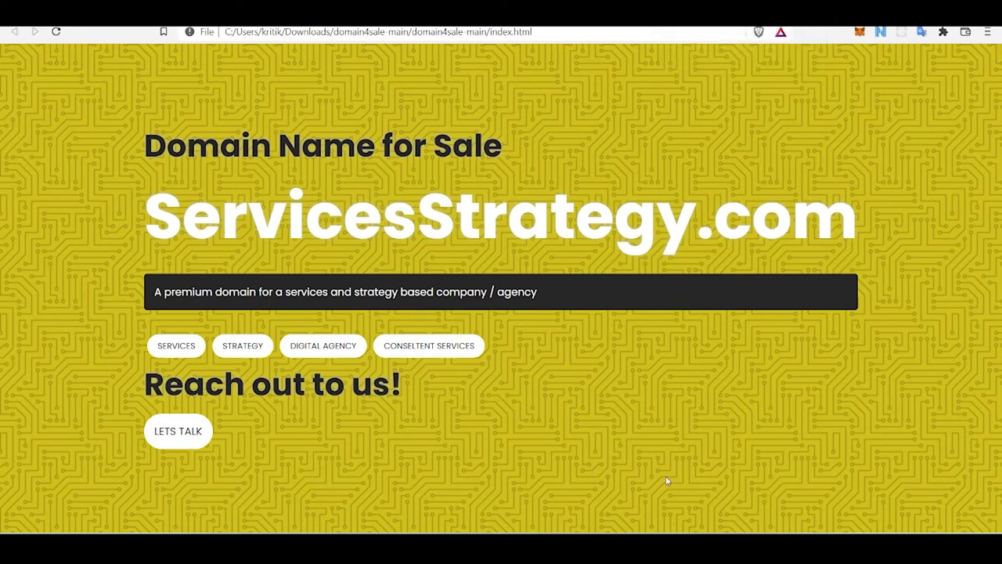
# Copy the page's keyword labels and paste them over the old meta keywords content.
pyautogui.hotkey('alt', 'Tab')
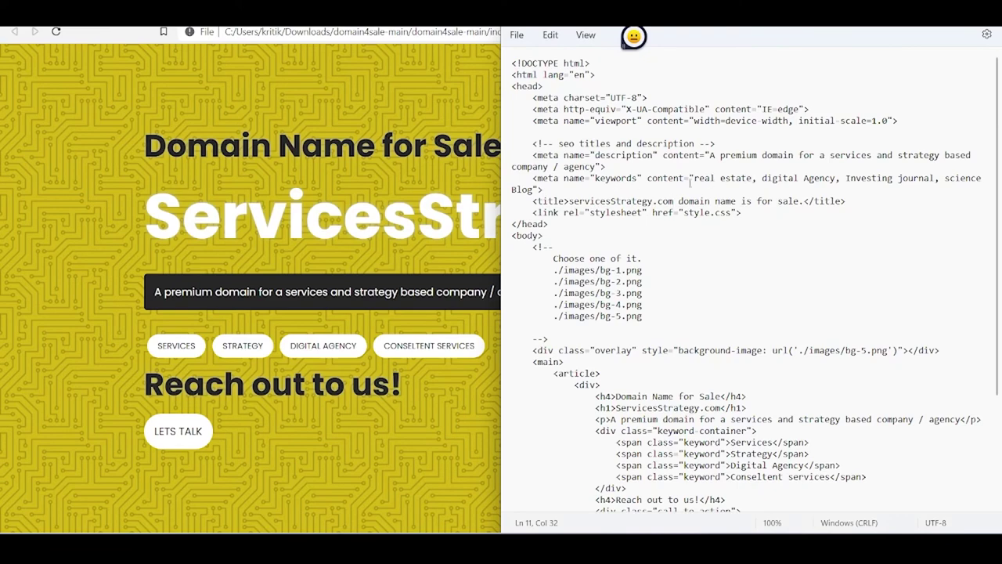
pyautogui.scroll(-4, 690, 181)
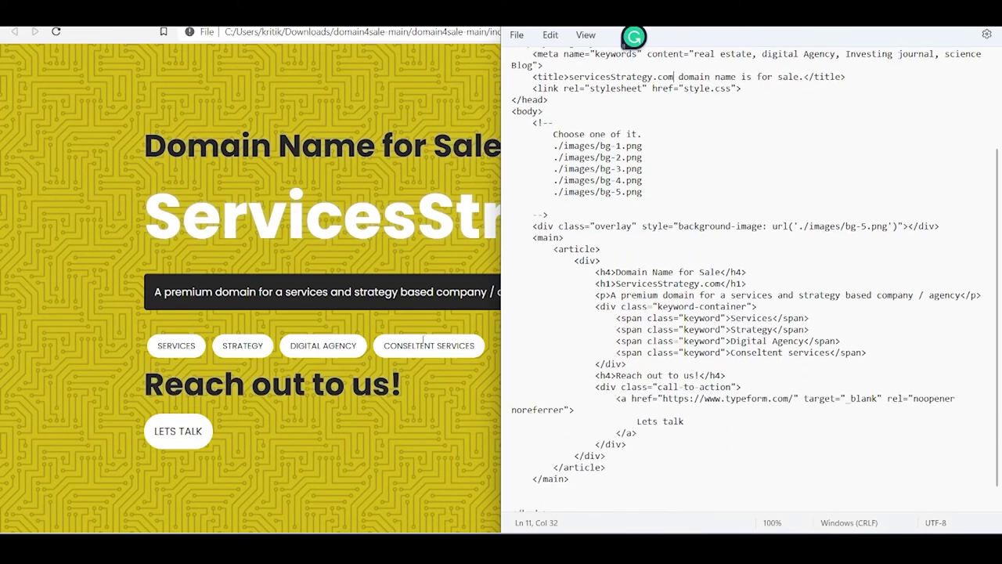
pyautogui.scroll(1, 681, 312)
pyautogui.scroll(3, 681, 312)
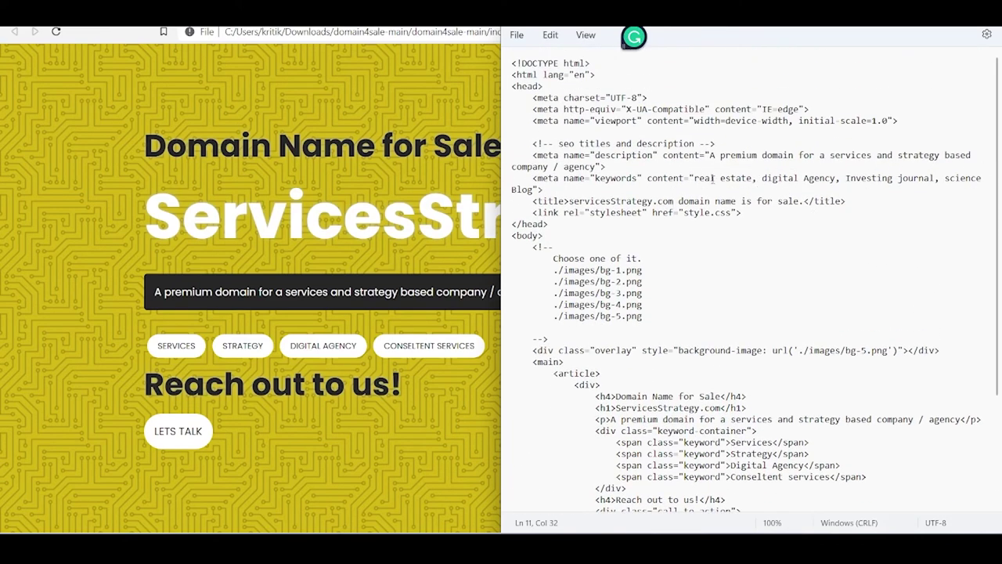
pyautogui.moveTo(694, 177); pyautogui.dragTo(940, 188)
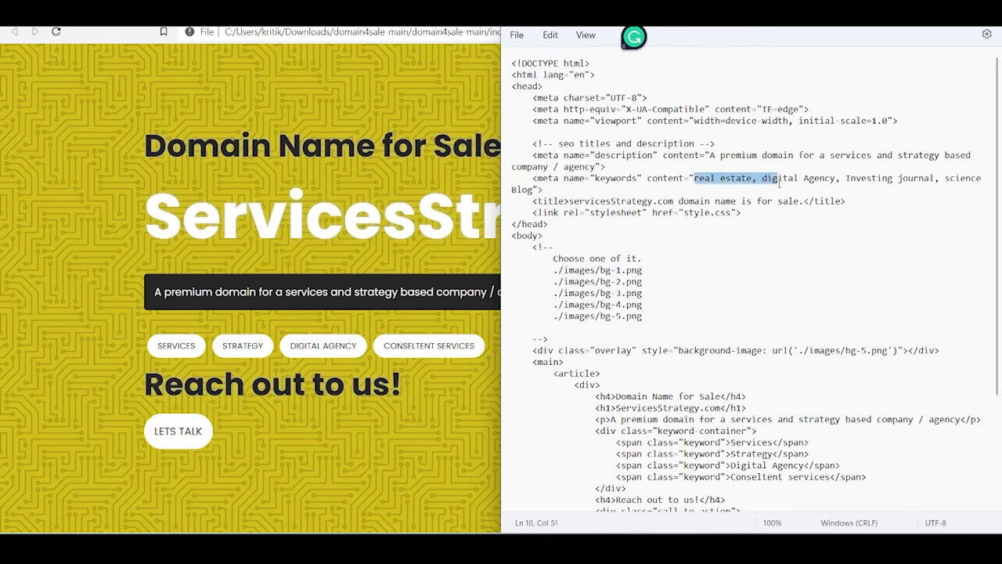
pyautogui.click(422, 344)
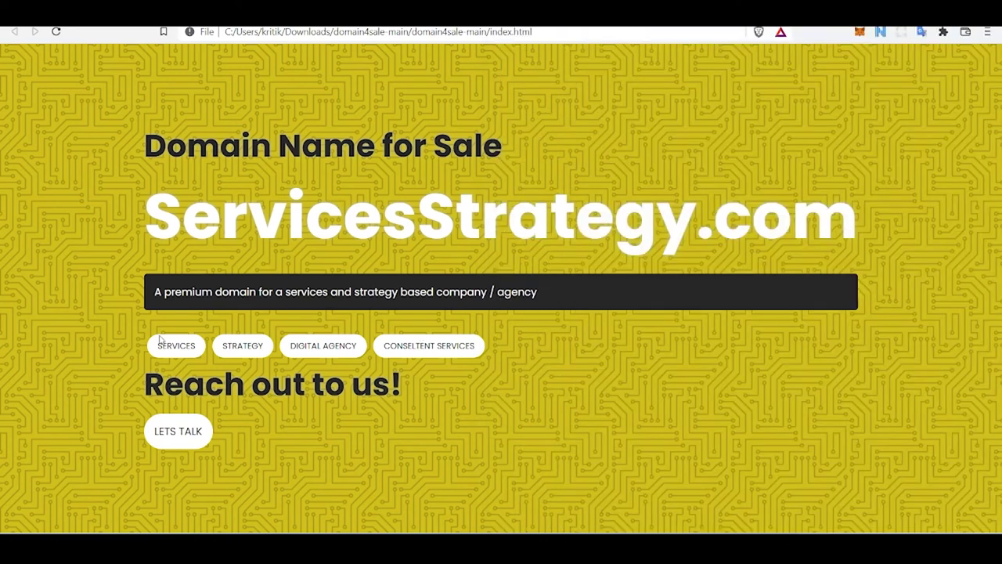
pyautogui.moveTo(158, 343); pyautogui.dragTo(486, 345)
pyautogui.hotkey('ctrl', 'c')
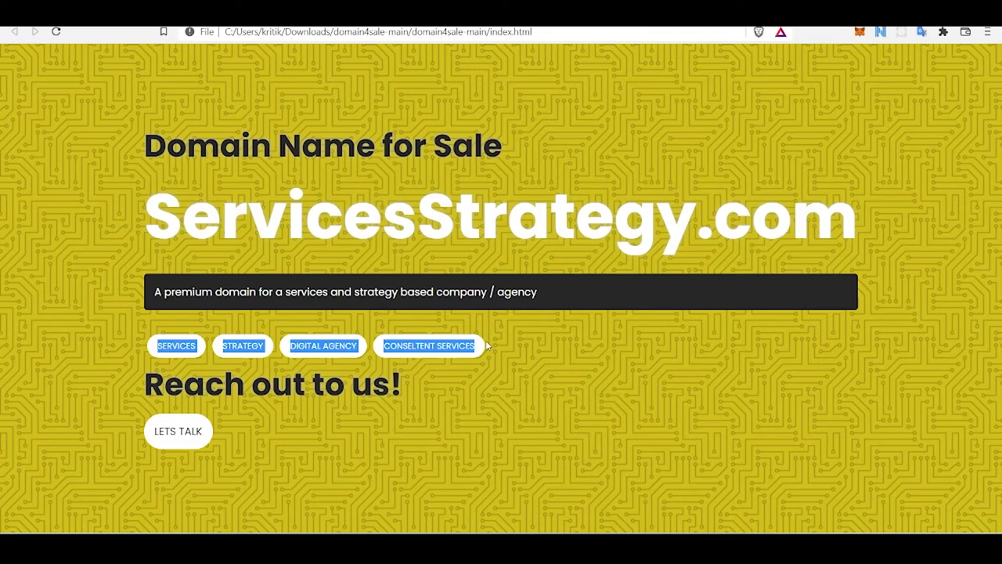
pyautogui.hotkey('alt', 'Tab')
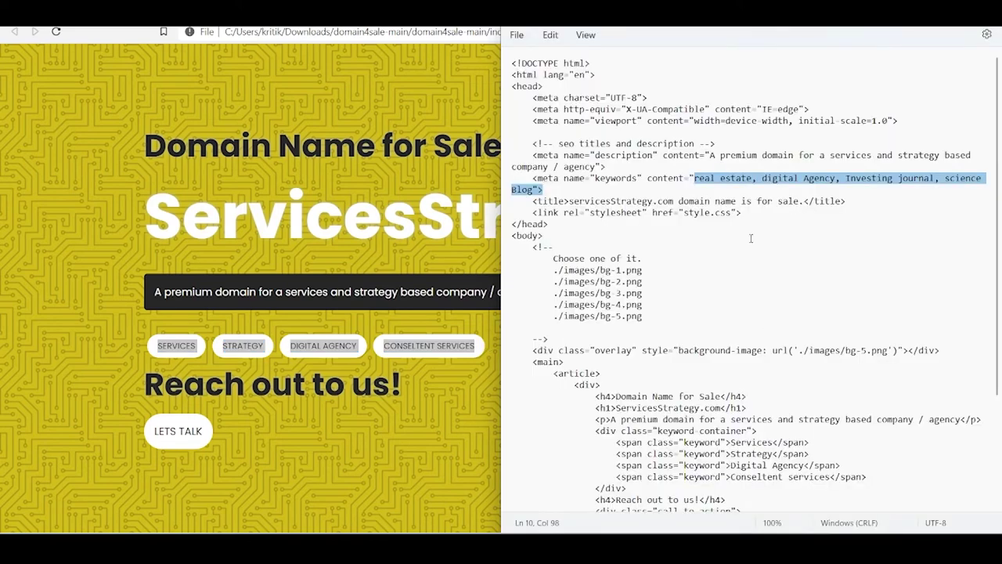
pyautogui.click(693, 178)
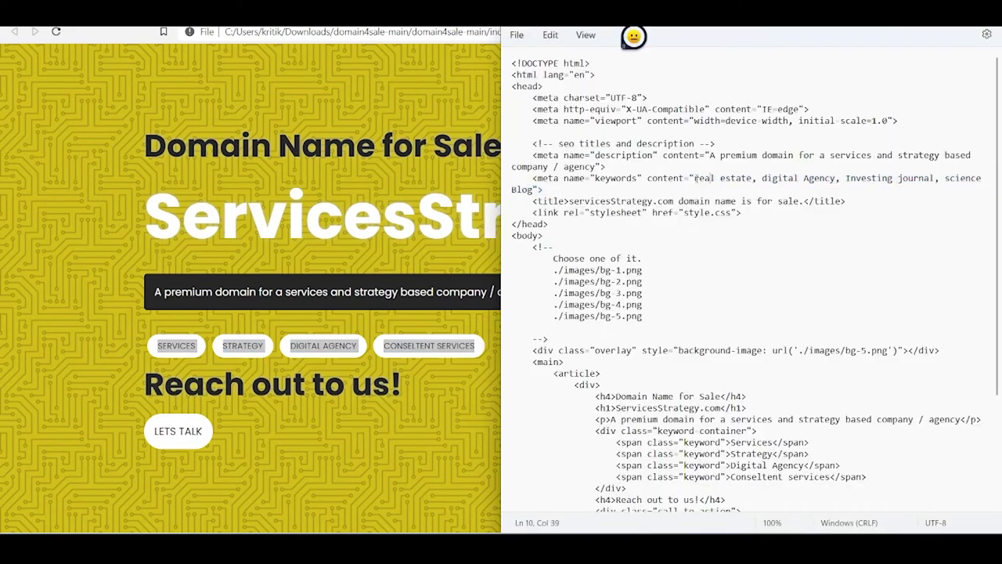
pyautogui.moveTo(694, 178); pyautogui.dragTo(535, 189)
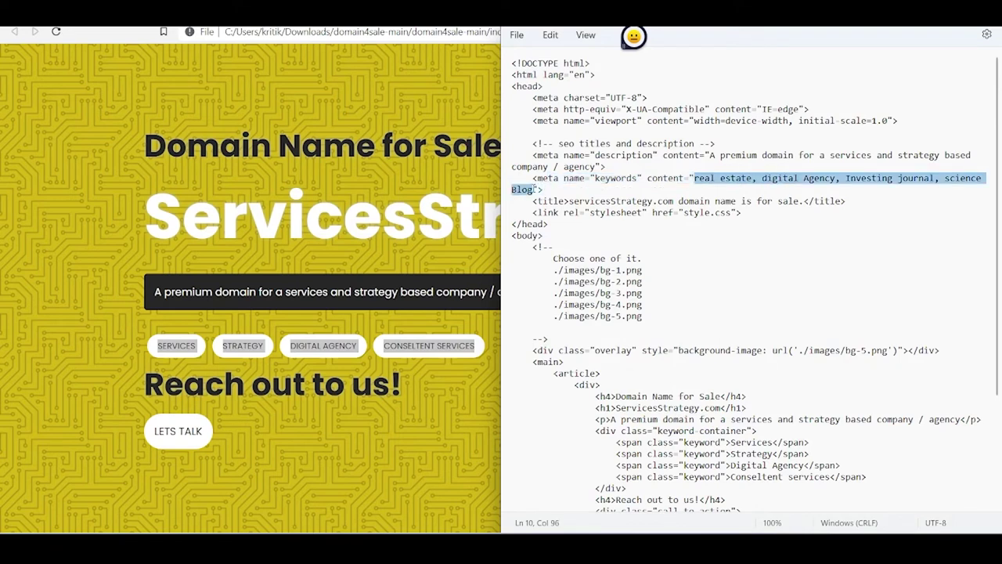
pyautogui.hotkey('ctrl', 'v')
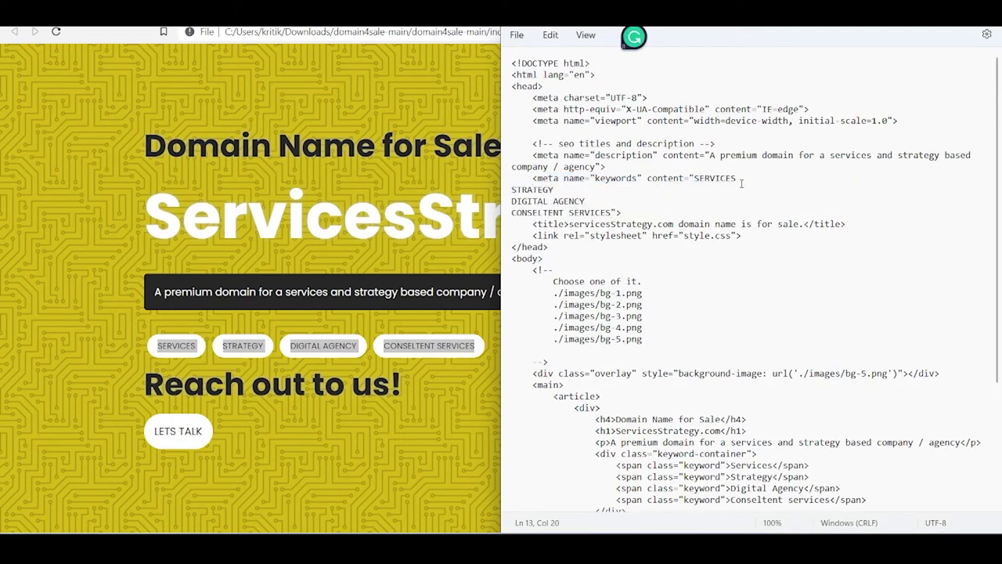
# Join STRATEGY, DIGITAL AGENCY and CONSELTENT SERVICES onto the keywords line, comma-separated.
pyautogui.doubleClick(509, 190)
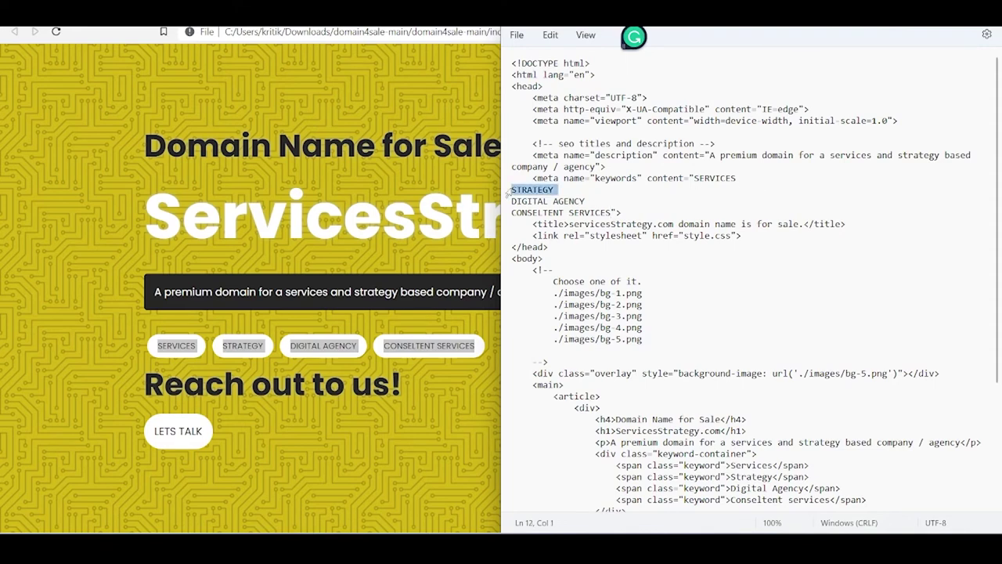
pyautogui.click(509, 190)
pyautogui.press('BackSpace')
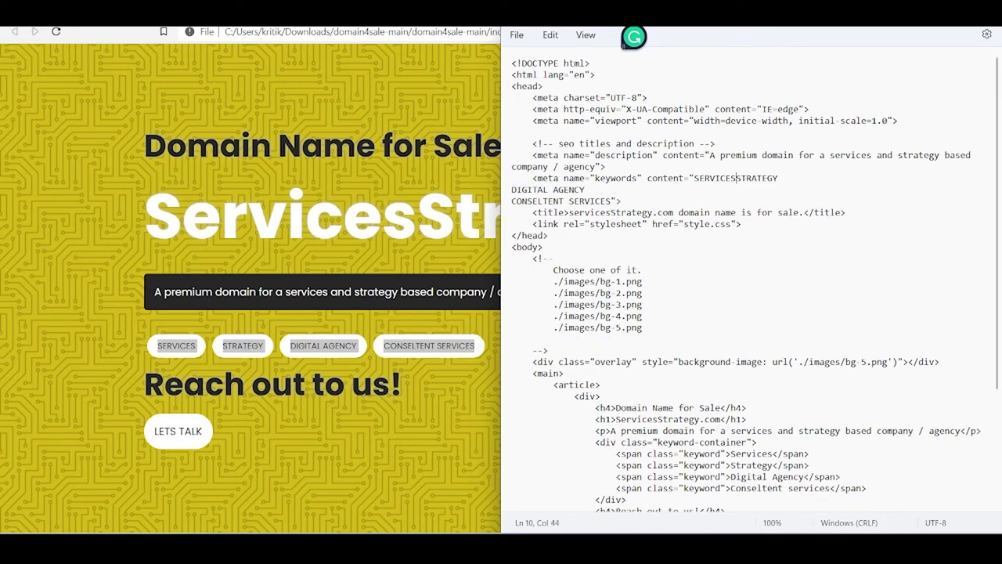
pyautogui.write(',')
pyautogui.click(513, 189)
pyautogui.press('BackSpace')
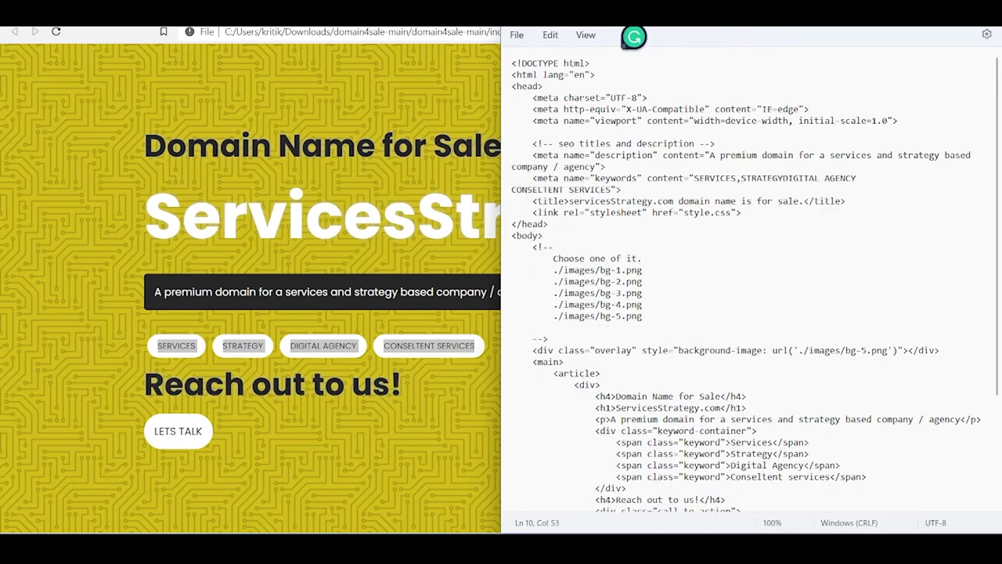
pyautogui.write(',')
pyautogui.tripleClick(515, 191)
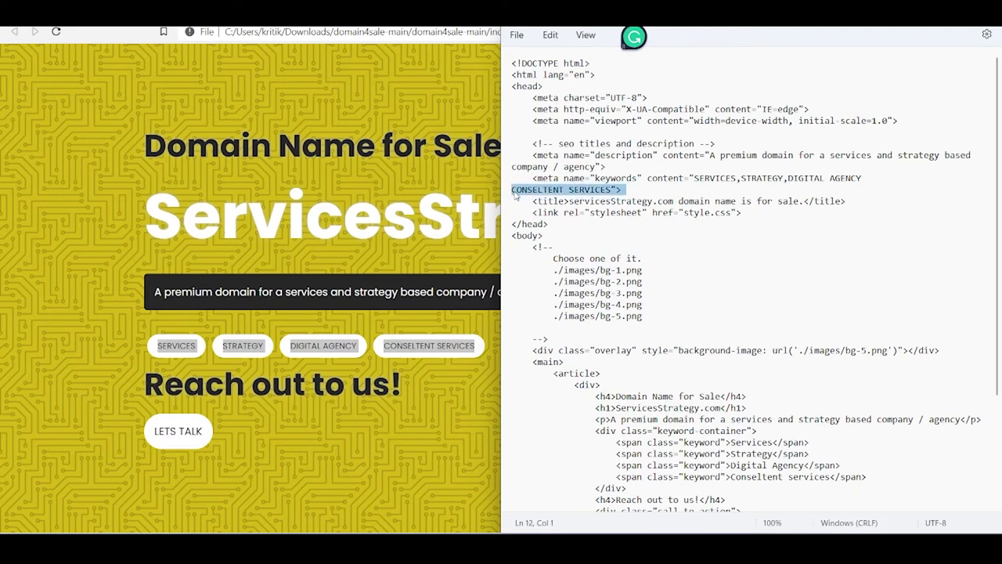
pyautogui.click(514, 190)
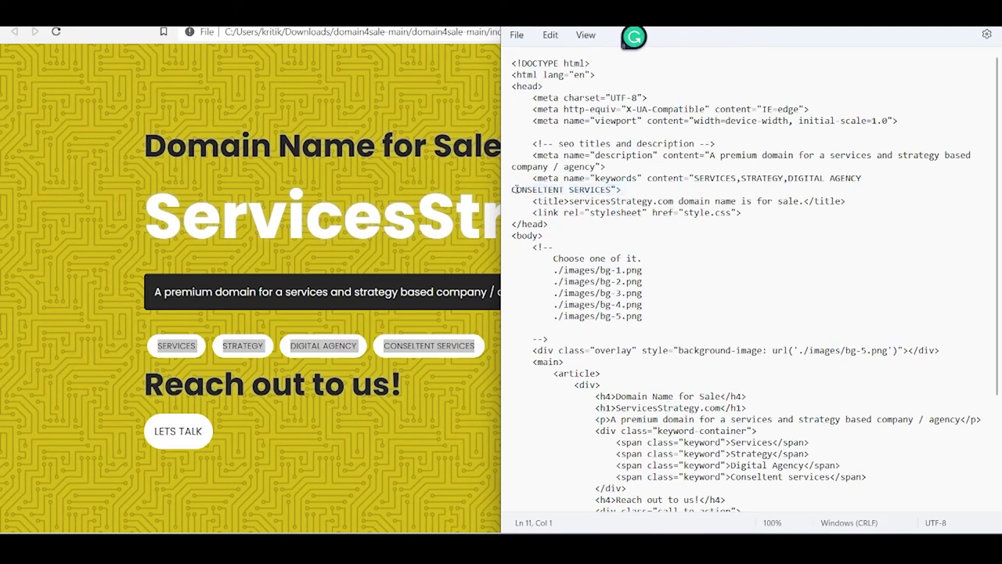
pyautogui.press('BackSpace')
# Add the last keywords comma and scroll down through the rest of index.html.
pyautogui.write(',')
pyautogui.scroll(-2, 687, 191)
pyautogui.scroll(-2, 687, 191)
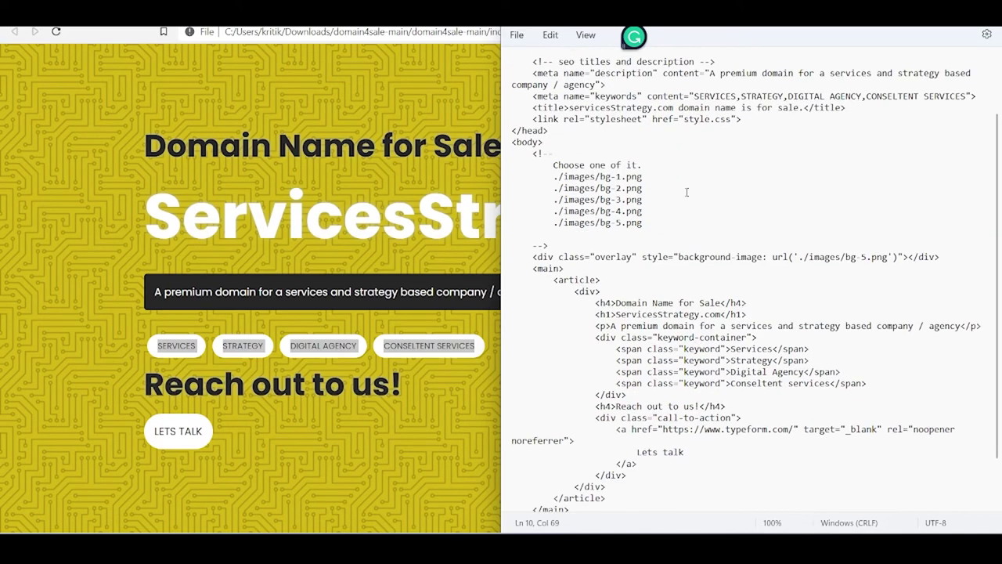
pyautogui.scroll(-1, 687, 191)
pyautogui.scroll(-1, 664, 232)
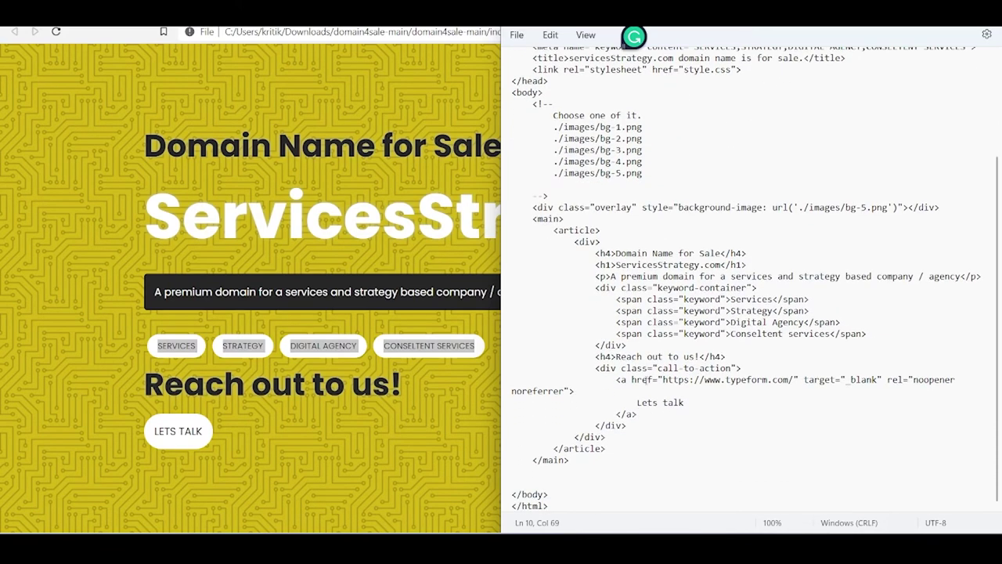
pyautogui.click(553, 229)
# Check the rendered page, then bring up the domain4sale GitHub repository's clone and download options.
pyautogui.hotkey('alt', 'Tab')
pyautogui.click(552, 430)
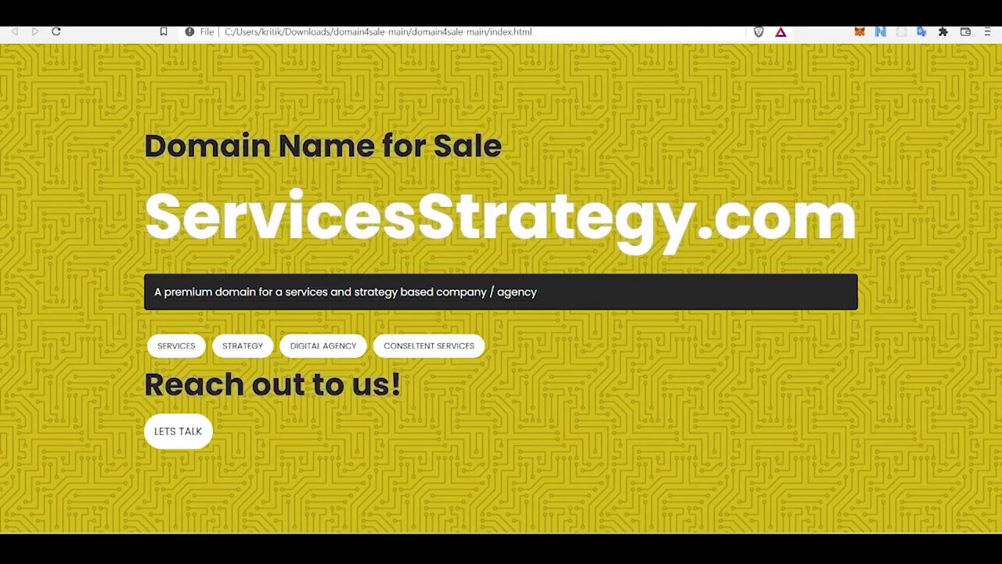
pyautogui.hotkey('alt', 'Tab')
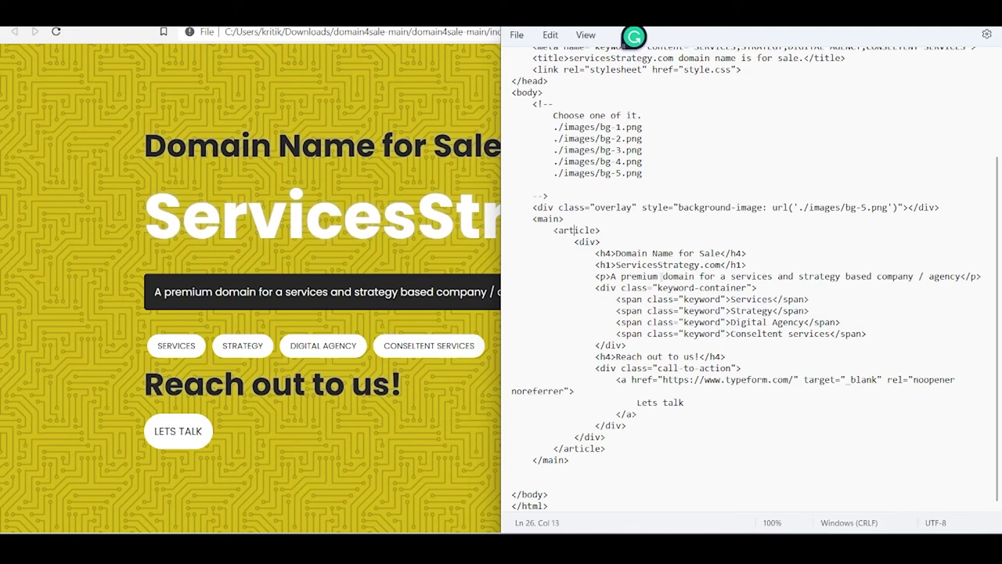
pyautogui.click(544, 220)
pyautogui.scroll(1, 619, 294)
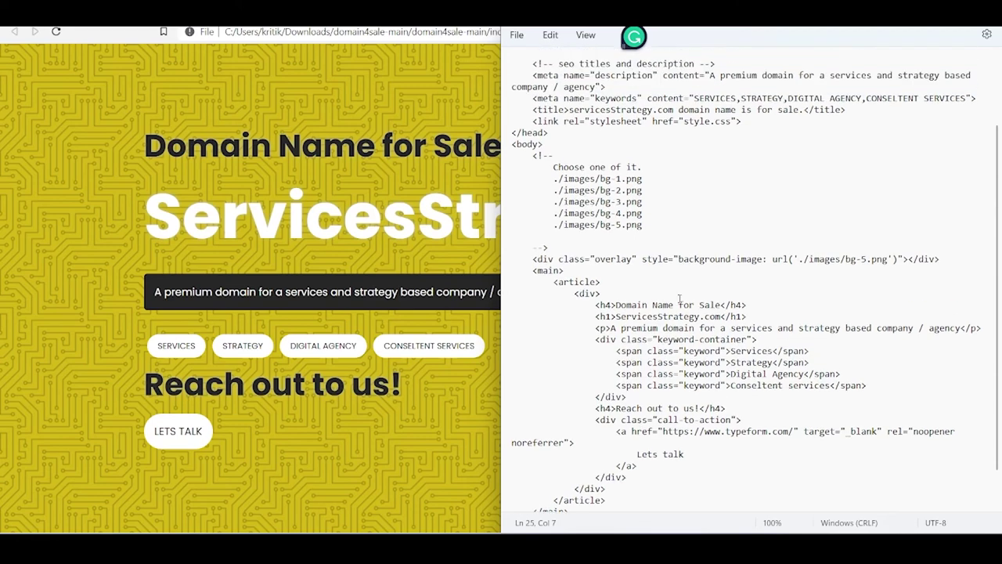
pyautogui.scroll(2, 642, 282)
pyautogui.scroll(1, 667, 274)
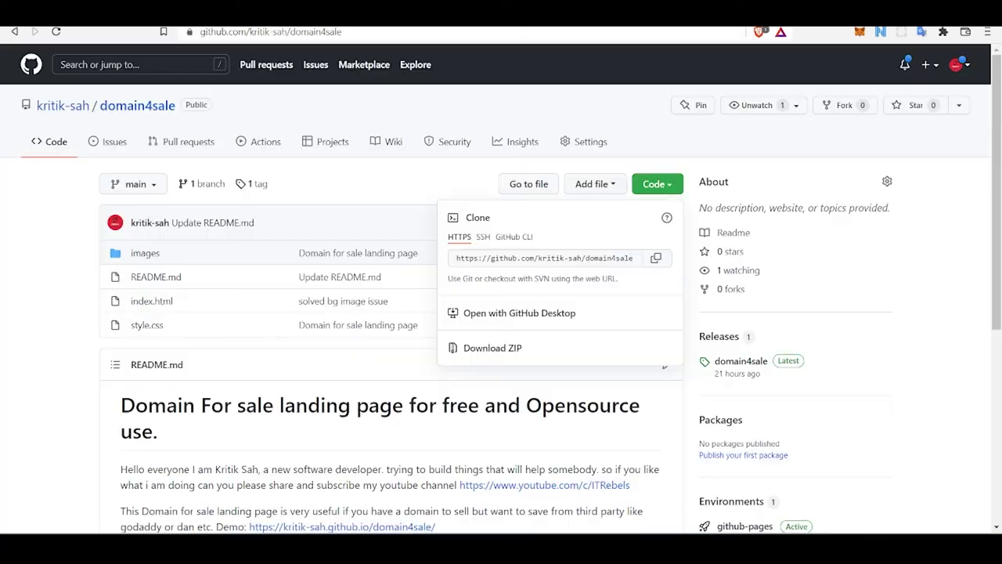
# Close the Code dropdown and scroll through the domain4sale README's features and About Me sections.
pyautogui.click(69, 216)
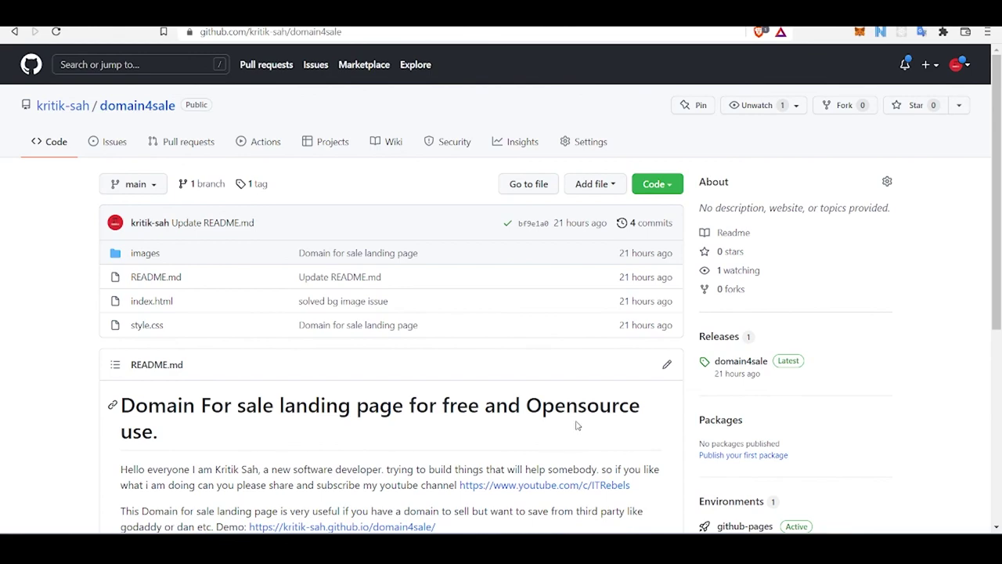
pyautogui.scroll(-3, 578, 425)
pyautogui.scroll(-1, 575, 414)
pyautogui.scroll(-1, 564, 406)
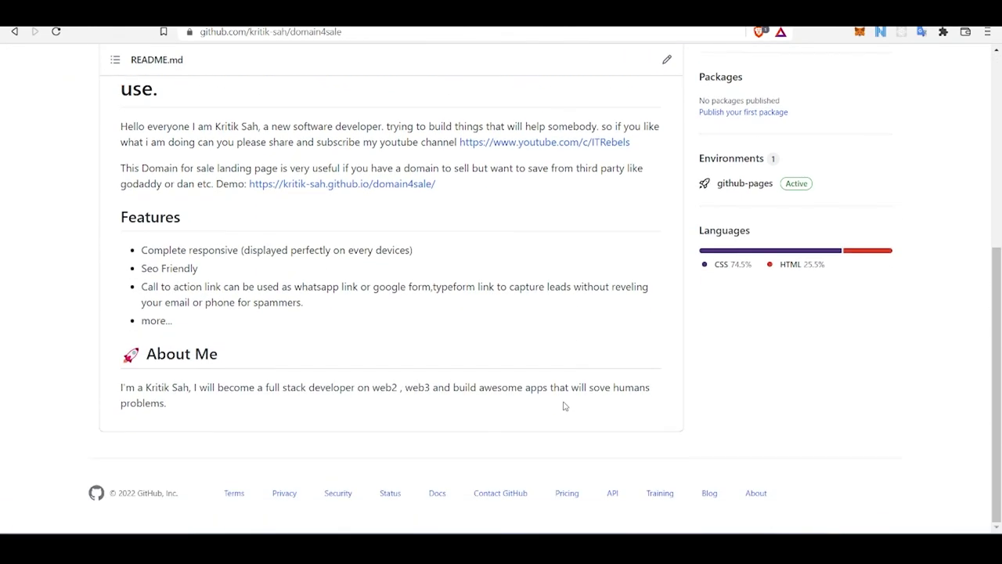
pyautogui.scroll(5, 564, 406)
pyautogui.scroll(1, 443, 387)
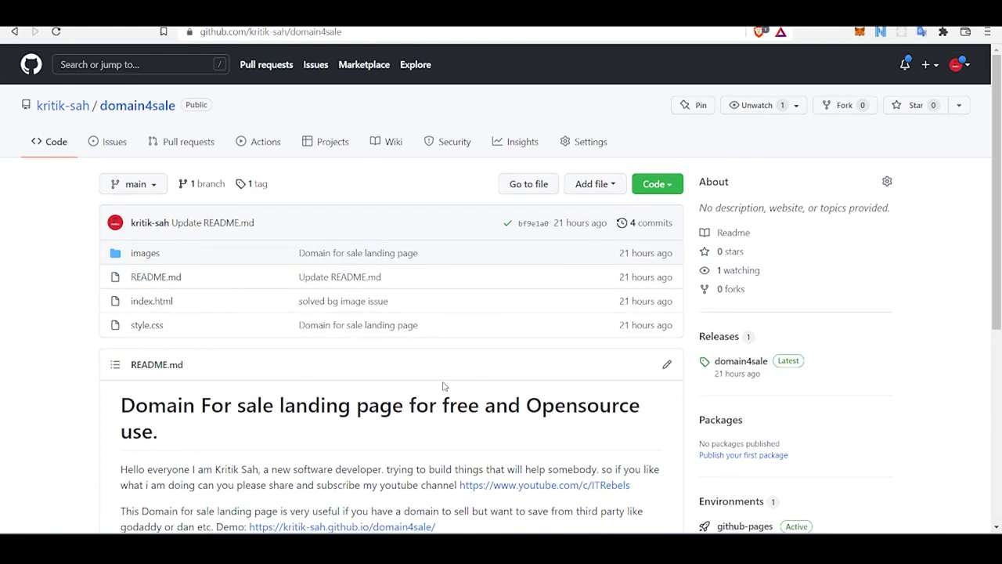